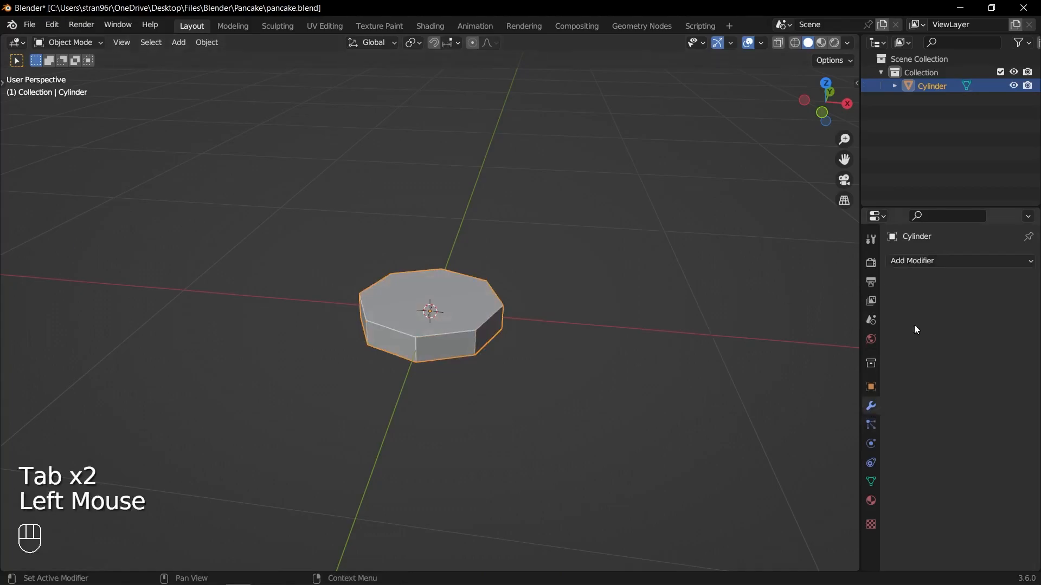
Add a Bevel modifier to the cylinder, apply the cylinder's scale, and reduce the bevel amount to 0.01 m.
left_click(758, 312)
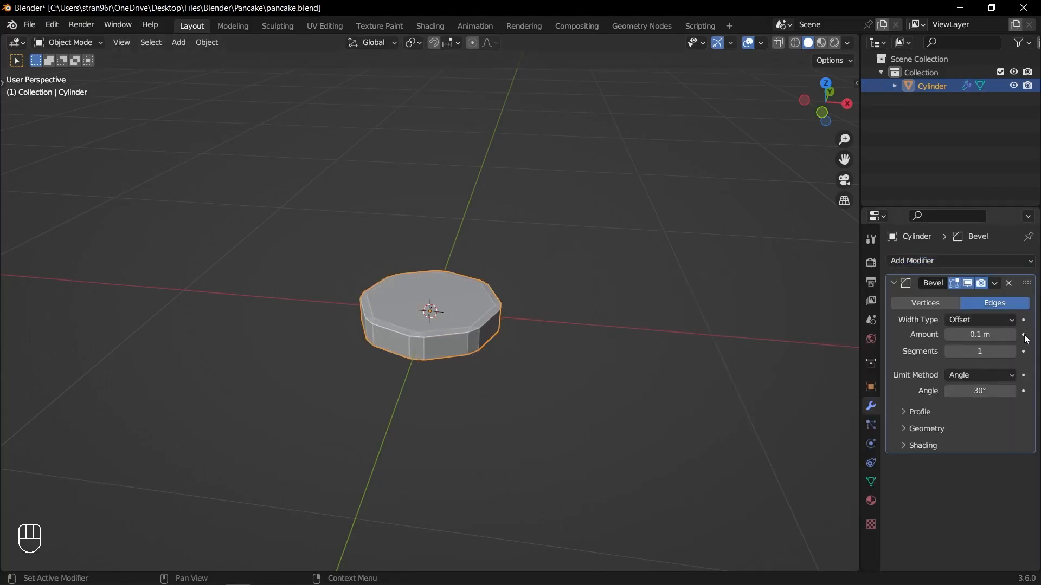
left_click(442, 333)
key("ctrl+a")
left_click(493, 333)
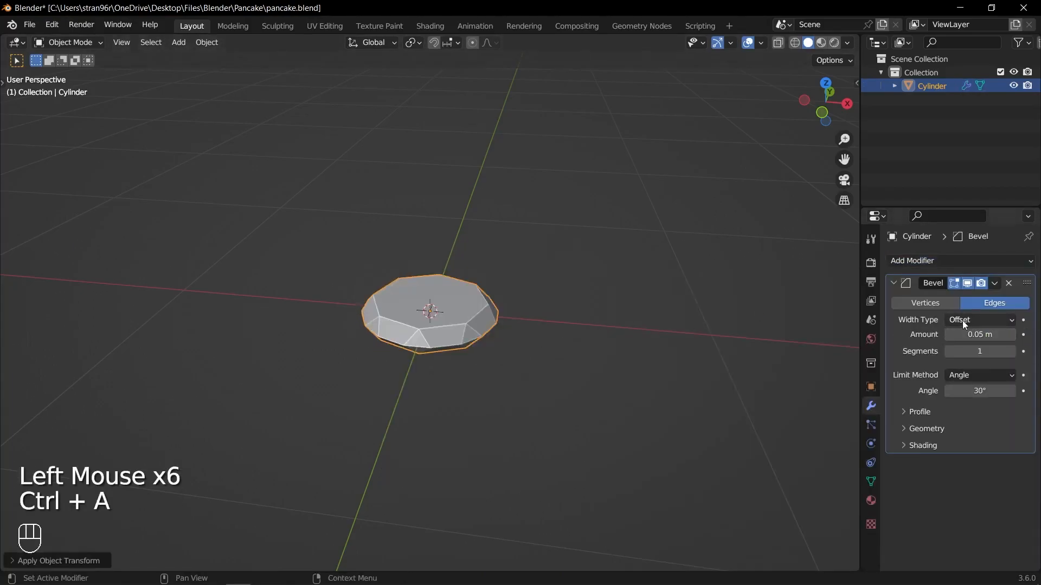
left_click_drag(975, 335, 958, 335)
Add a Subdivision Surface modifier to the cylinder after the bevel and shade the cylinder smooth.
left_click(893, 283)
left_click(921, 260)
left_click(775, 504)
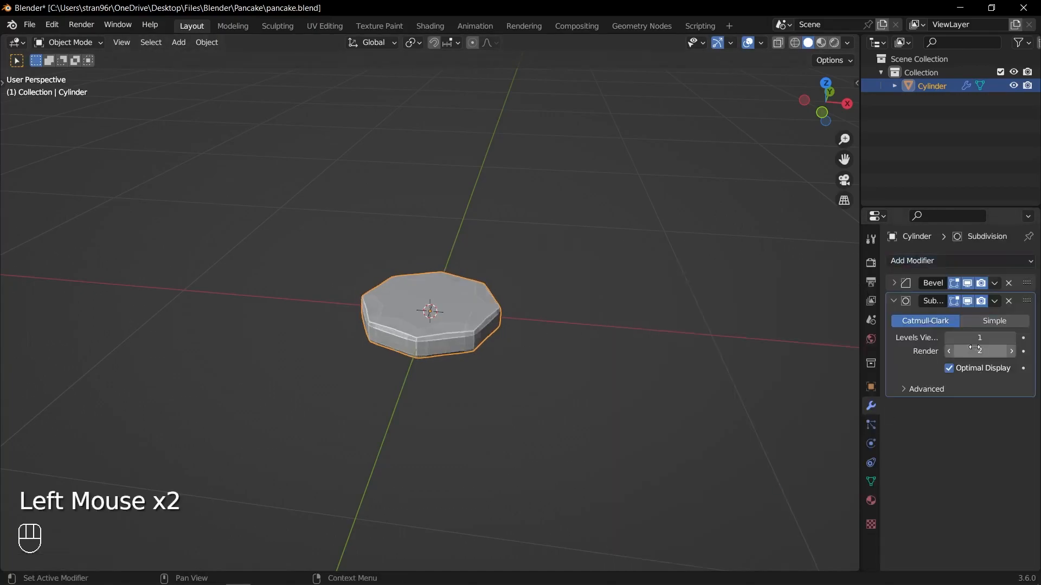
left_click(894, 300)
left_click(893, 283)
left_click(893, 283)
left_click(433, 327)
right_click(432, 326)
left_click(433, 327)
Flatten the cylinder into a thin pancake by scaling it down along the Z axis.
scroll(471, 352, "up", 2)
middle_click_drag(488, 357, 489, 324)
middle_click_drag(489, 324, 478, 328)
key("s")
key("z")
key("s")
key("z")
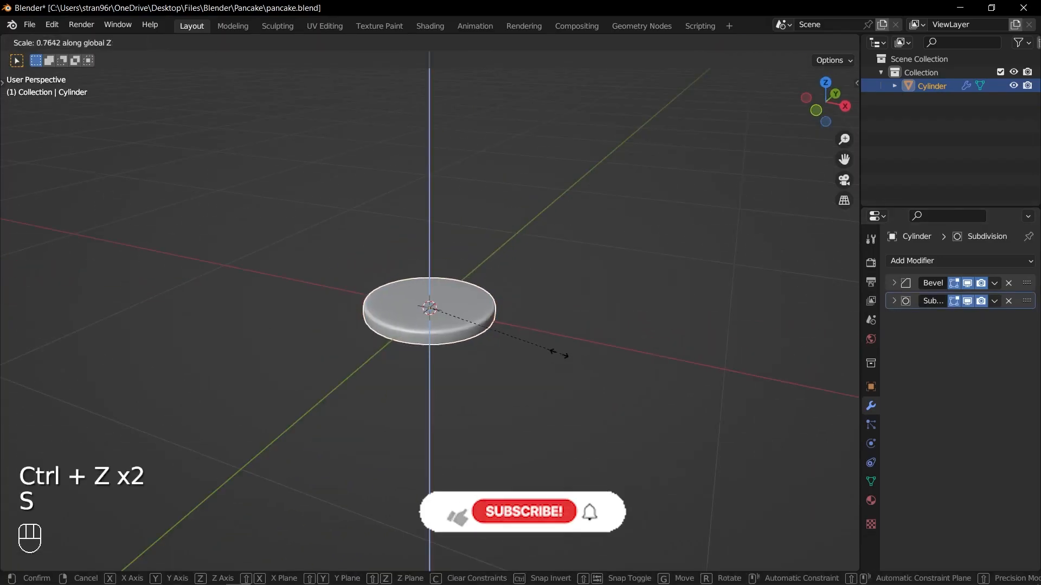
left_click(535, 341)
Duplicate the pancake four times in front view, stacking the slightly offset copies upward, and save the file.
key("KP_1")
scroll(535, 341, "up", 2)
key("shift+d")
left_click(596, 355)
key("shift+d")
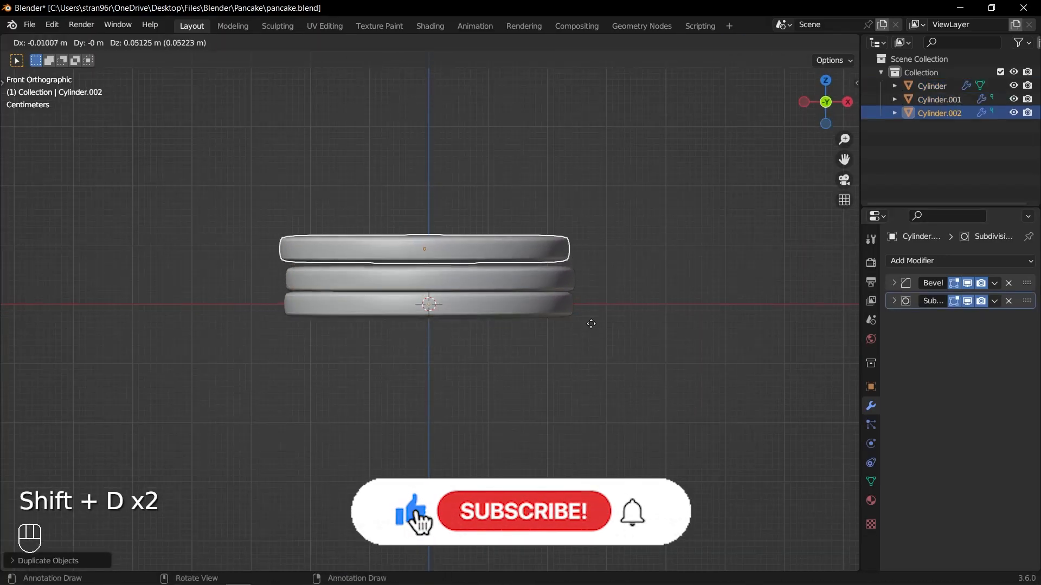
left_click(592, 314)
key("shift+d")
left_click(593, 288)
key("shift+d")
left_click(594, 279)
scroll(595, 278, "down", 2)
middle_click_drag(595, 278, 476, 326)
key("ctrl+s")
Duplicate the lowest pancake, place the copy beneath the stack, and scale it up as a wider plate.
scroll(589, 334, "down", 1)
scroll(477, 325, "up", 2)
left_click(473, 323)
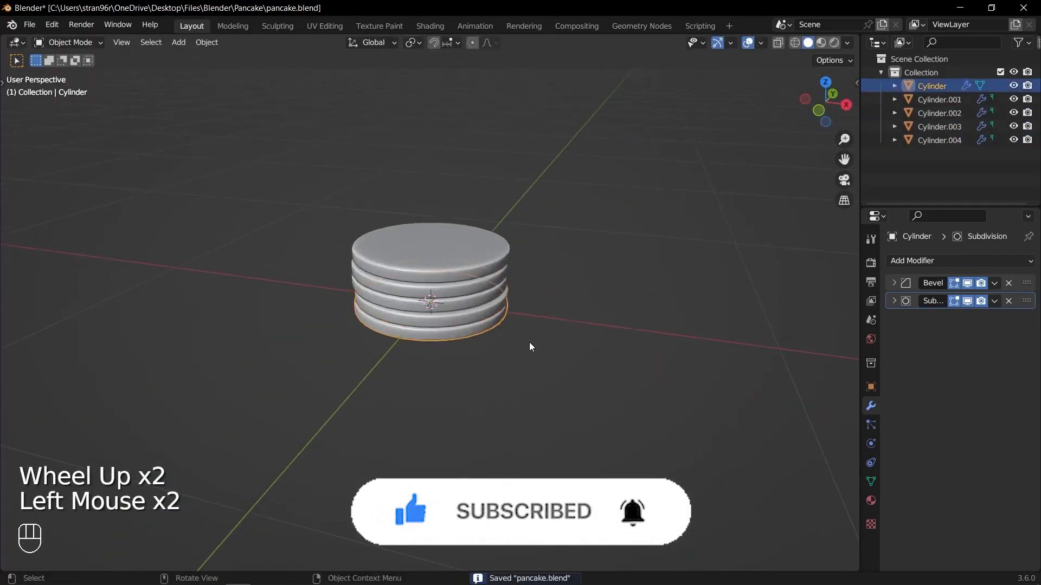
key("shift+d")
right_click(523, 327)
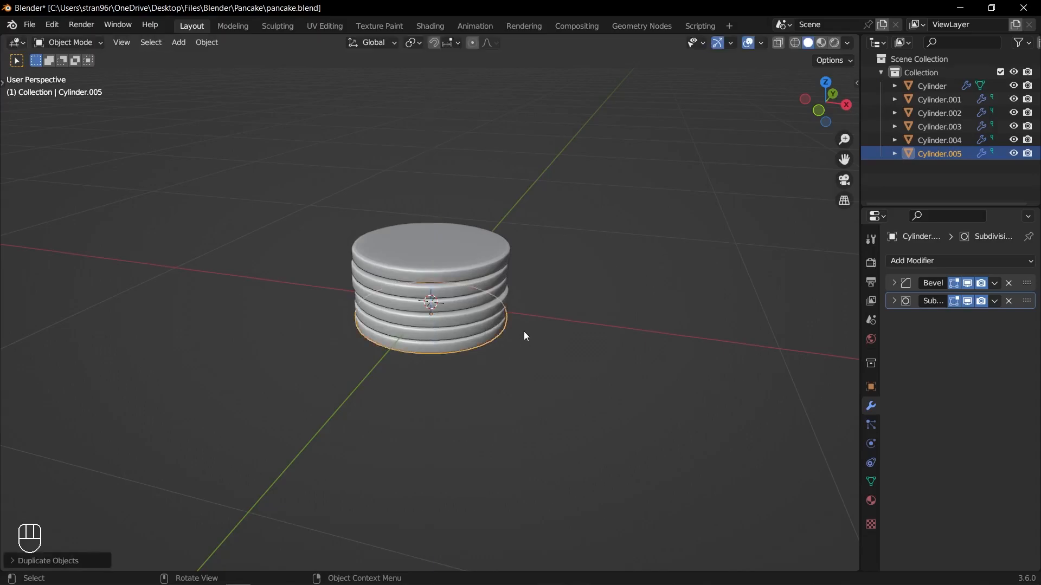
key("KP_1")
key("s")
left_click(540, 339)
Extrude and scale the plate's top face to form a recess surrounded by a raised rim.
middle_click_drag(539, 340, 502, 335)
key("Tab")
key("3")
left_click(485, 307)
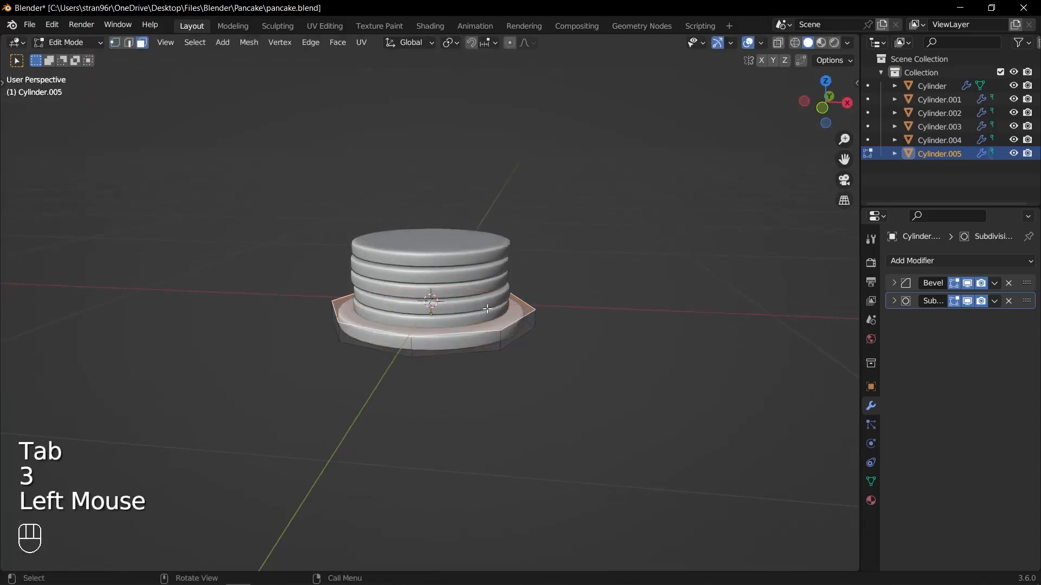
key("e")
key("s")
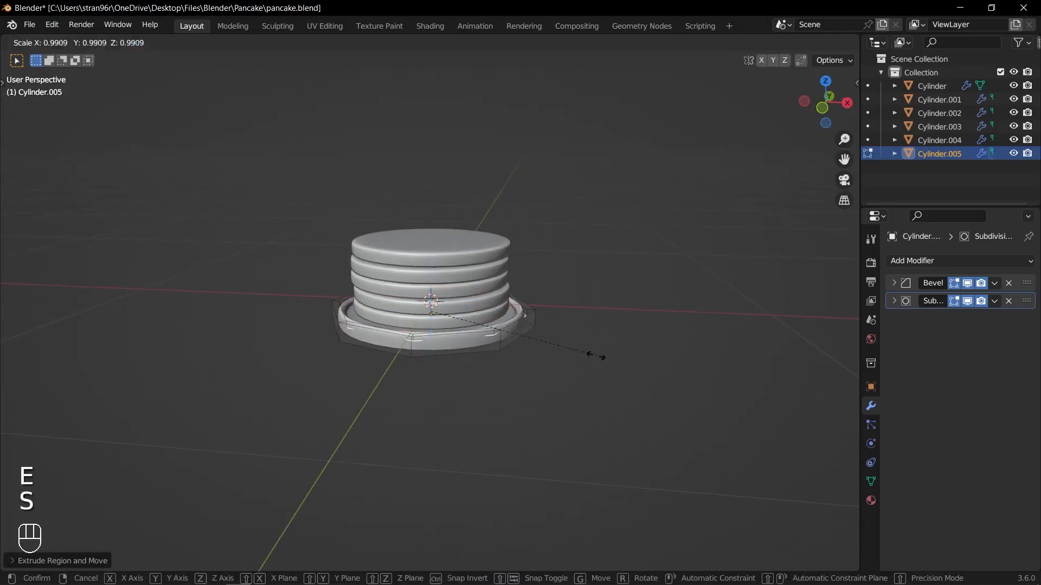
left_click(591, 355)
scroll(591, 355, "up", 4)
middle_click_drag(590, 355, 584, 395)
Set the plate's bevel amount to 0.001 m, return to Object Mode, and save the file.
left_click(894, 285)
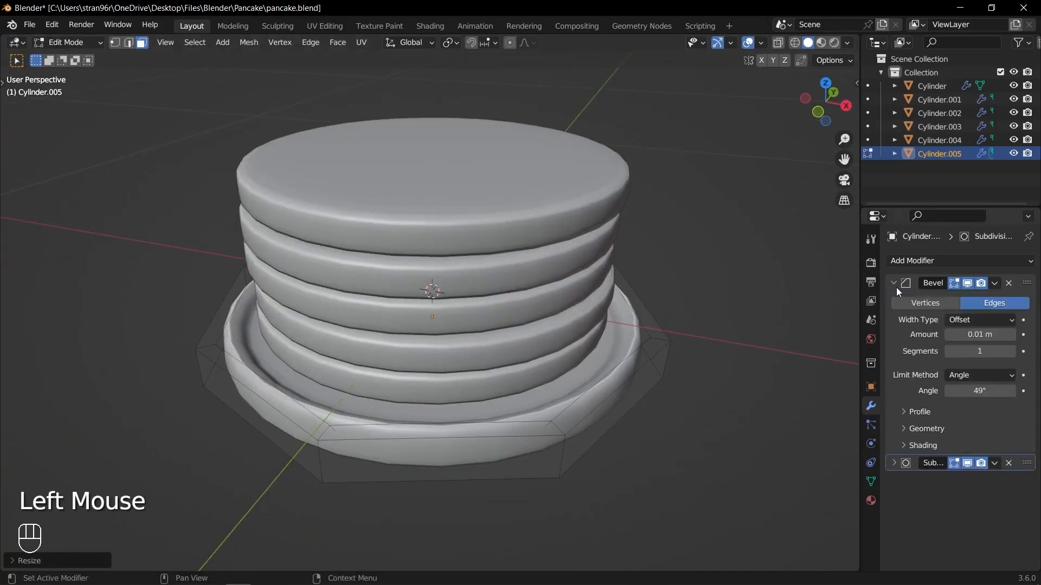
left_click(948, 335)
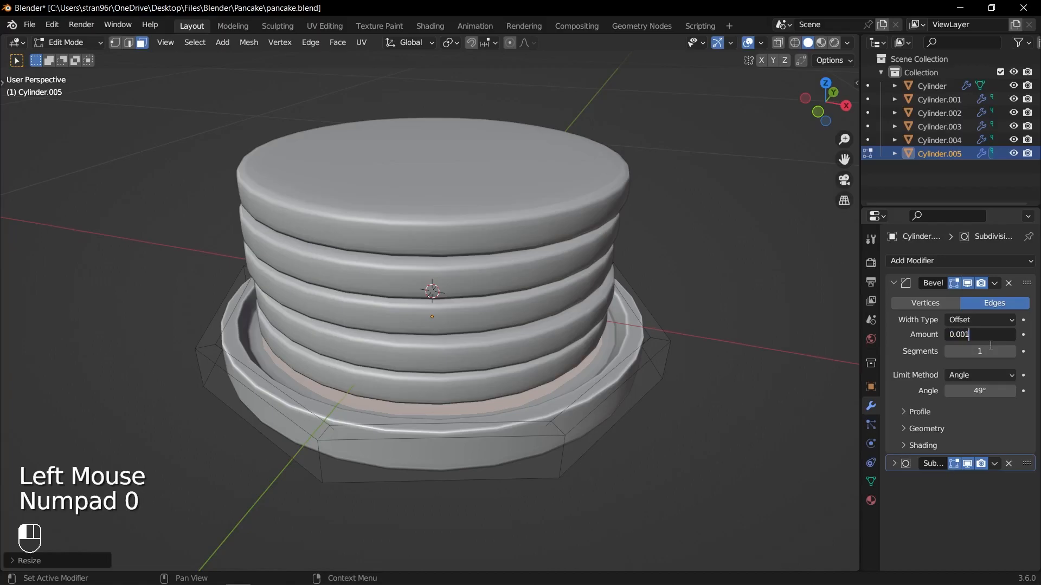
scroll(706, 396, "down", 2)
middle_click_drag(705, 397, 562, 359)
key("Tab")
key("Tab")
scroll(549, 392, "down", 1)
key("ctrl+s")
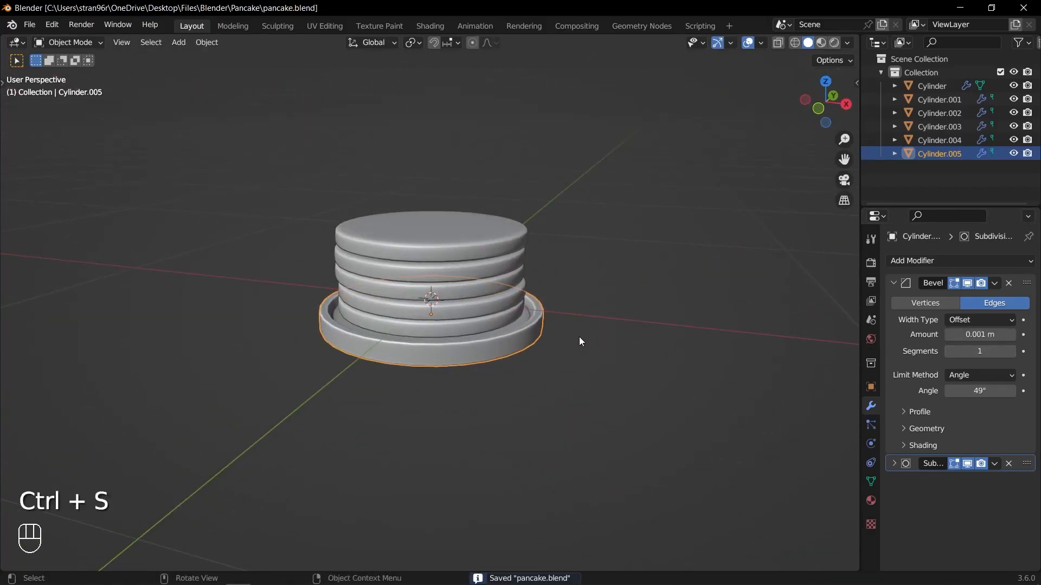
Apply the plate's scale and save the file.
key("s")
key("ctrl+a")
left_click(493, 337)
key("ctrl+s")
middle_click_drag(493, 337, 532, 303, "shift")
Add a plane, scale it down, and raise it along Z onto the top pancake.
left_click(504, 281)
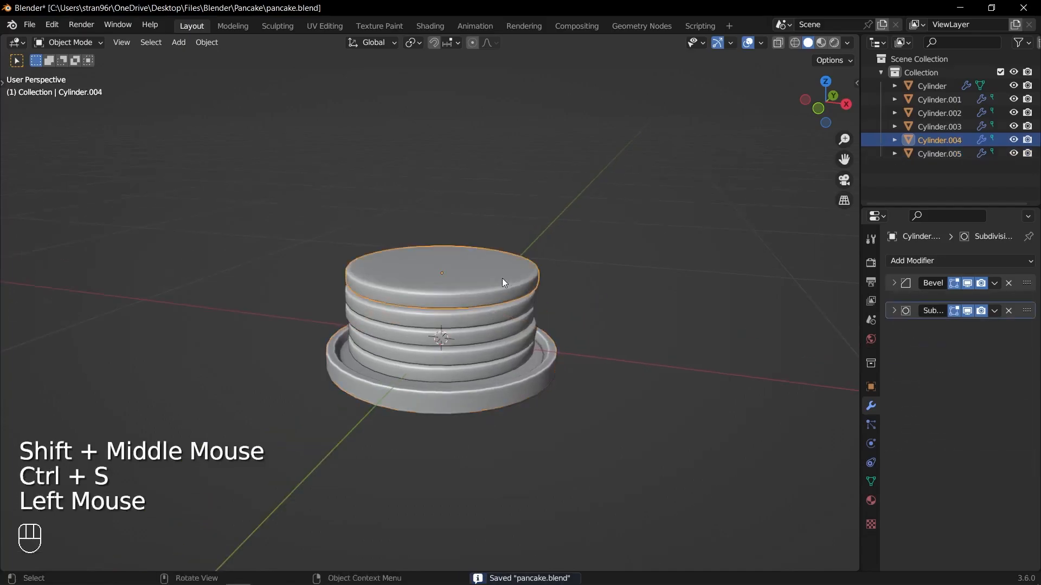
left_click(532, 232)
key("shift+a")
left_click(608, 220)
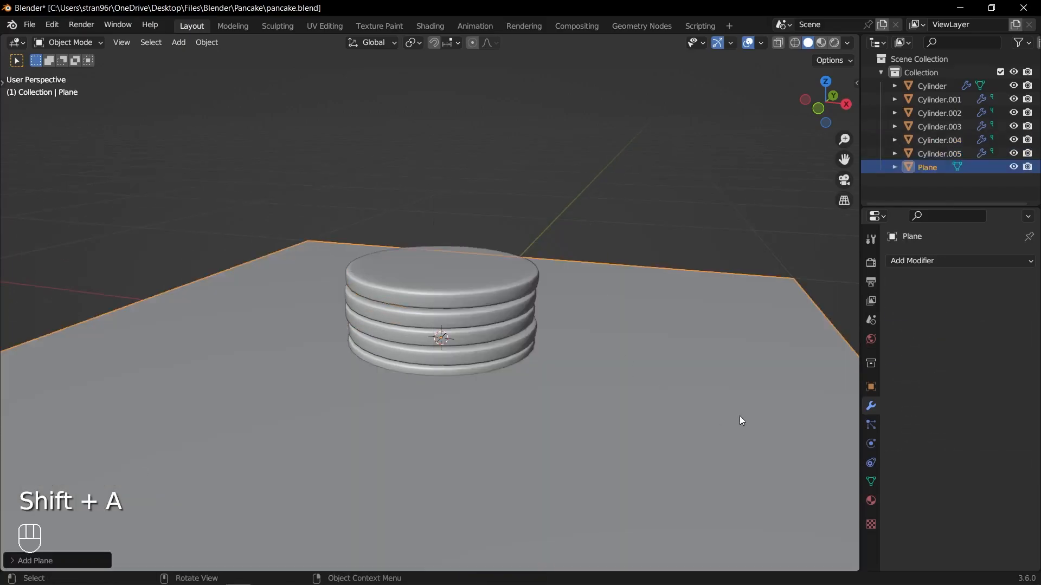
key("s")
left_click(512, 354)
key("g")
key("z")
left_click(543, 286)
Resize the plane in top view and round it with a Subdivision Surface modifier.
key("KP_7")
key("s")
left_click(540, 277)
left_click(916, 261)
left_click(813, 502)
left_click(963, 283)
Scale the plane's mesh in Edit Mode by about 1.54 to cover the top pancake, and save.
middle_click_drag(542, 227, 555, 242)
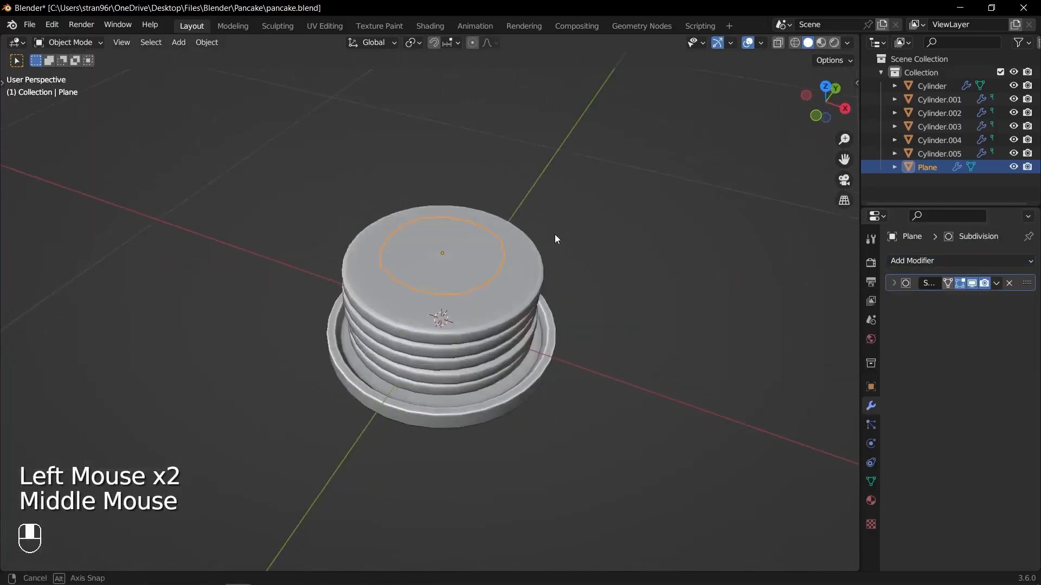
key("Tab")
key("KP_7")
key("s")
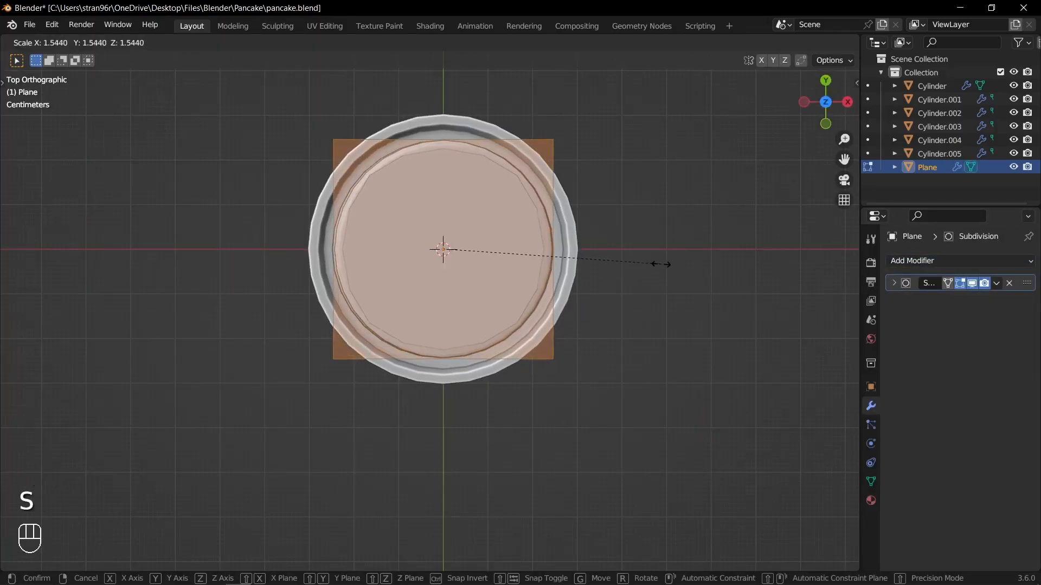
left_click(661, 264)
key("ctrl+s")
Apply the plane's Subdivision modifier in Object Mode and save the file.
left_click(780, 285)
key("Tab")
key("ctrl+s")
key("ctrl+a")
key("ctrl+s")
Select the plane's outer edge loop, move it along Z to follow the pancake's rounded rim, and save.
middle_click_drag(680, 293, 635, 232)
scroll(530, 268, "up", 3)
key("Tab")
key("2")
middle_click_drag(529, 268, 567, 281)
left_click(542, 239, "alt")
left_click(585, 156, "alt+shift")
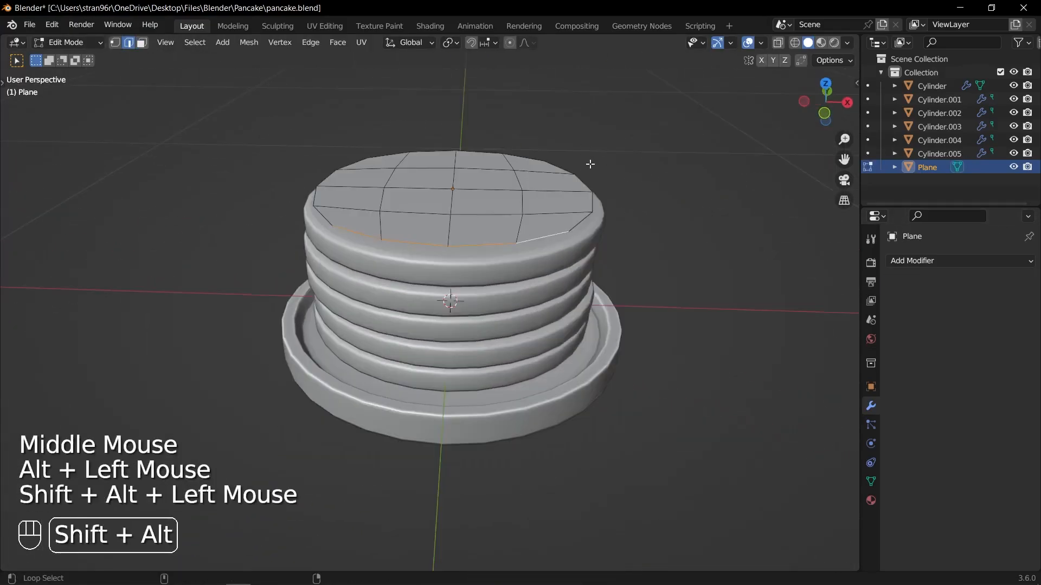
key("KP_1")
key("g")
key("z")
left_click(531, 230)
middle_click_drag(530, 230, 475, 299)
key("Tab")
key("ctrl+s")
Extrude one front boundary edge of the plane outward, scale it, and move it over the pancake's rim.
scroll(557, 263, "down", 2)
key("Tab")
left_click(386, 260, "alt")
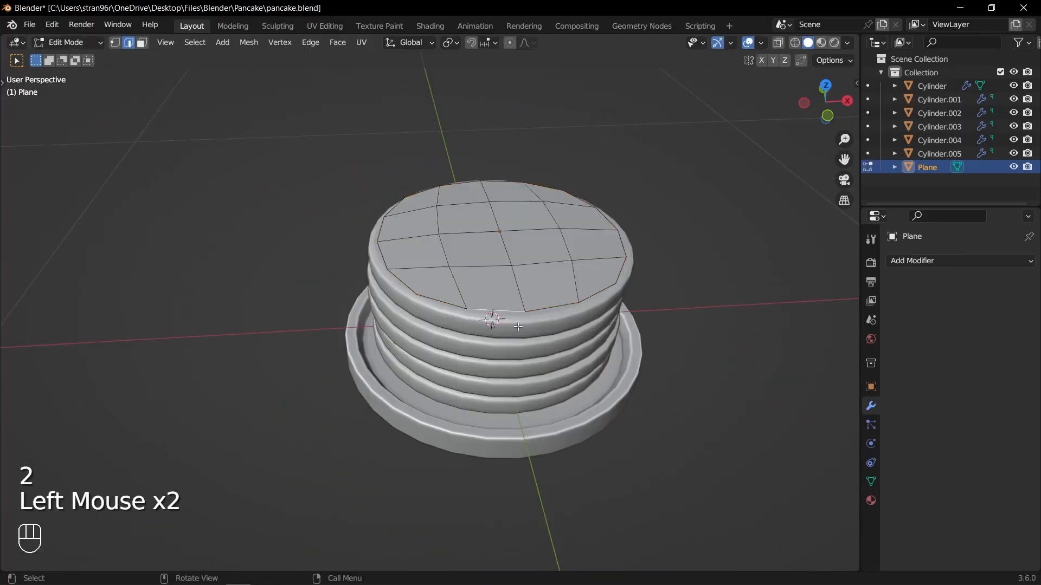
key("KP_7")
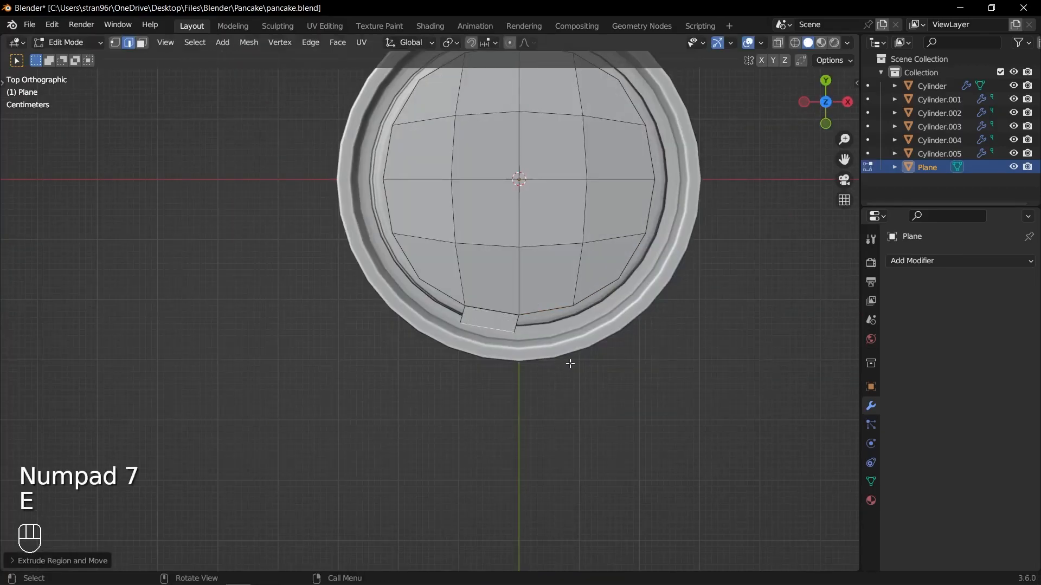
key("s")
left_click(550, 354)
middle_click_drag(542, 352, 561, 309)
middle_click_drag(506, 379, 547, 347)
key("g")
left_click(555, 369)
scroll(551, 365, "up", 2)
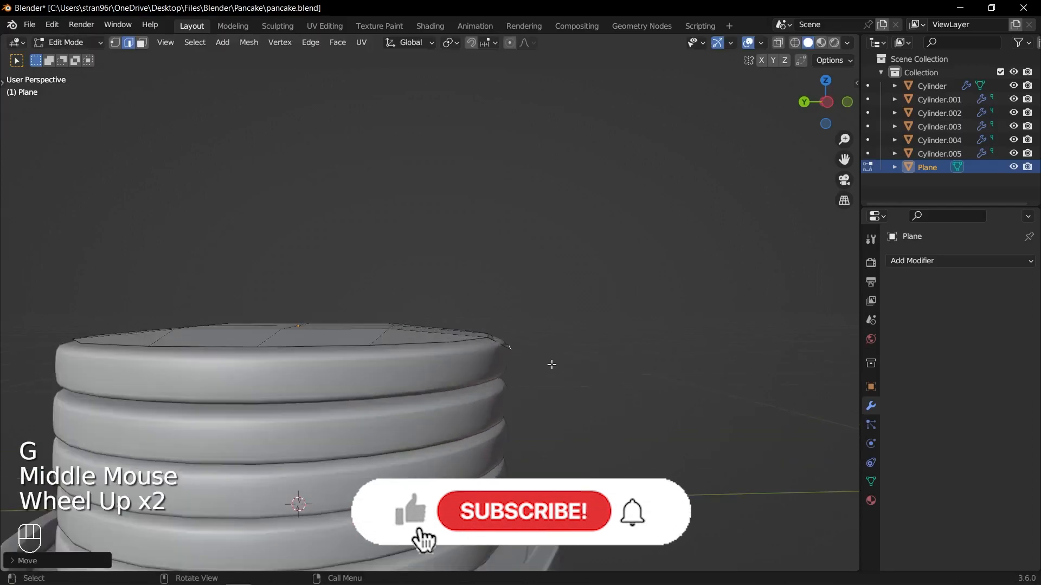
Extrude the front flap down the side of the stack in two tapered segments to shape a drip.
scroll(575, 401, "down", 2)
key("s")
middle_click_drag(558, 391, 548, 411)
key("e")
key("s")
left_click(576, 412)
key("e")
left_click(515, 425)
key("s")
middle_click_drag(547, 411, 496, 452)
middle_click_drag(623, 403, 496, 374, "shift")
scroll(496, 374, "down", 1)
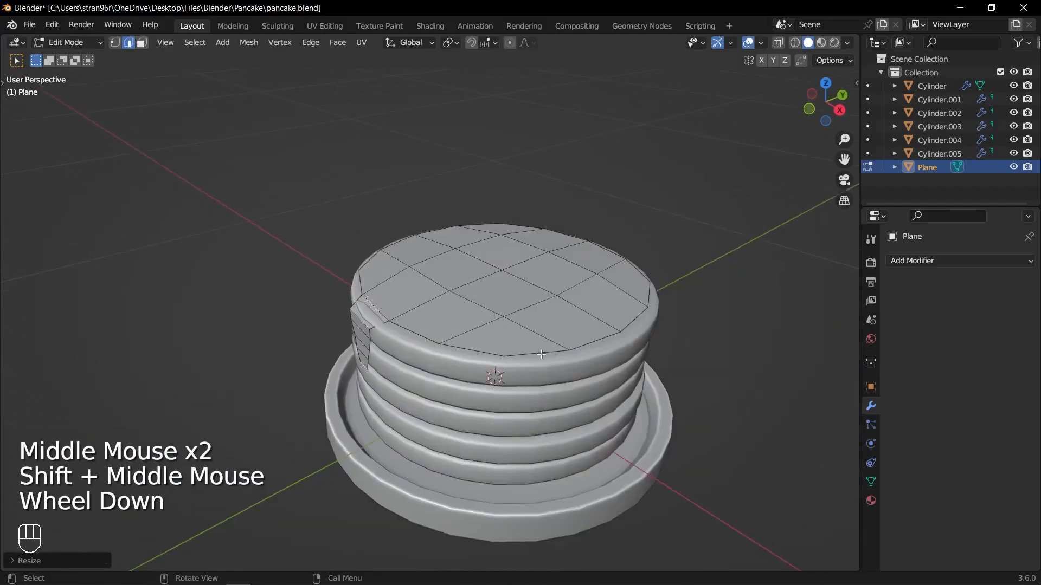
Extrude another boundary edge between the front and the +X side, fitting its position and width over the rim.
left_click(542, 359)
key("KP_7")
middle_click_drag(597, 378, 588, 309)
middle_click_drag(588, 347, 583, 325)
mouse_move(582, 358)
middle_mouse_down()
mouse_move(581, 350)
mouse_move(586, 374)
middle_mouse_up()
key("g")
left_click(581, 366)
middle_click_drag(585, 374, 659, 374)
left_click(583, 380)
key("s")
left_click(611, 396)
left_click(566, 374)
key("s")
left_click(565, 375)
Extrude the second flap down the stack's side and scale its end to finish the second drip.
middle_click_drag(588, 387, 595, 401)
key("e")
left_click(597, 452)
middle_click_drag(598, 452, 488, 439)
key("s")
left_click(564, 434)
left_click(548, 393)
key("s")
Extrude the plane's boundary edge on the +X side outward over the pancake's rim and scale its width.
middle_click_drag(542, 352, 467, 352)
scroll(485, 385, "down", 2)
scroll(482, 378, "up", 1)
key("e")
key("KP_7")
key("e")
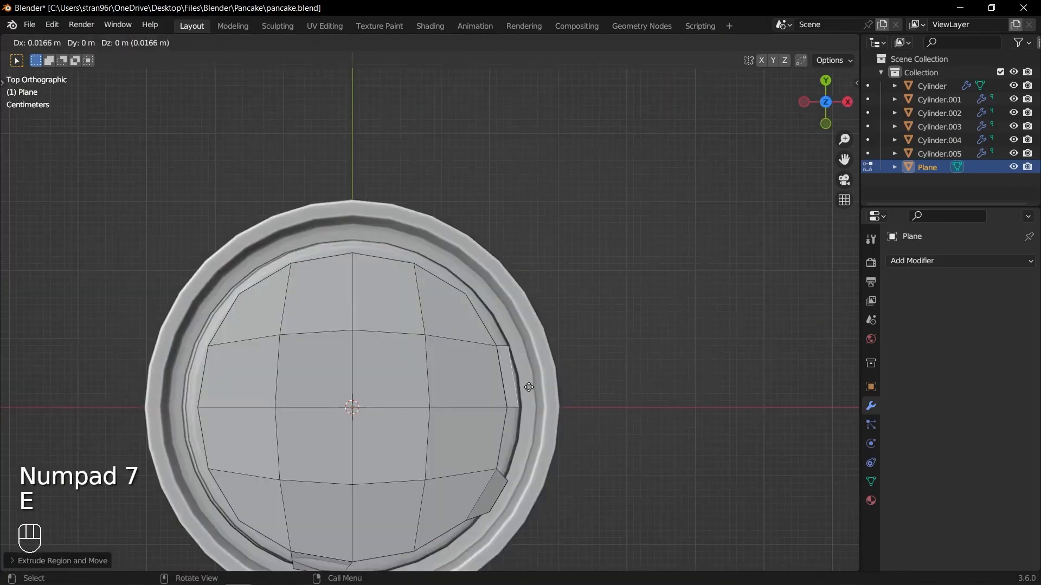
key("s")
middle_click_drag(525, 387, 502, 378)
Extrude the +X flap down the side of the stack and narrow its end to shape a drip.
key("e")
middle_click_drag(545, 423, 564, 412)
key("s")
left_click(590, 414)
middle_click_drag(621, 417, 520, 434)
left_click(597, 438)
Extrude a boundary edge on the +Y side outward, scale it, and move it over the pancake's rim.
left_click(518, 407)
scroll(528, 422, "up", 2)
key("e")
key("KP_7")
key("e")
key("s")
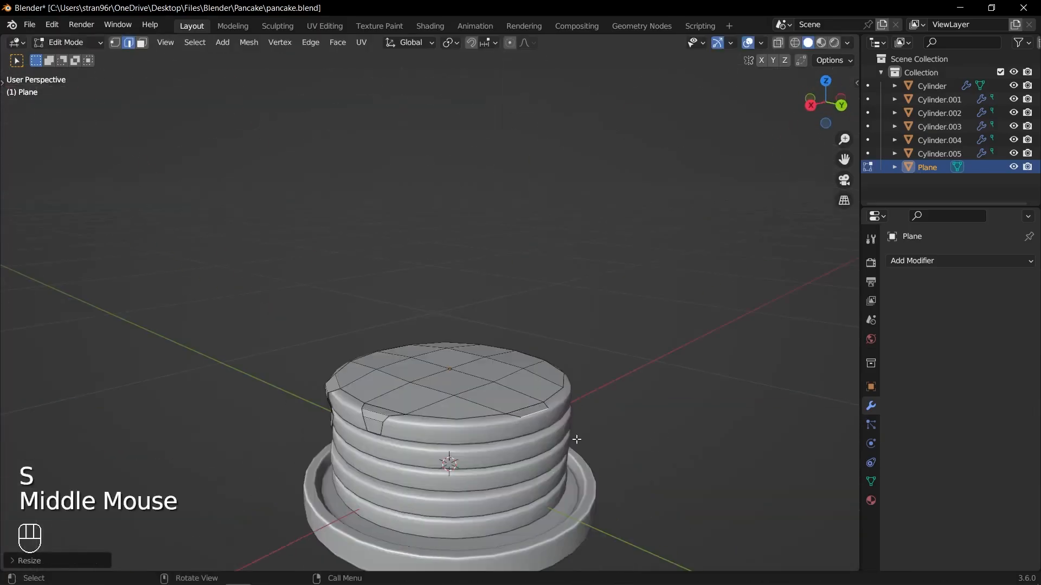
scroll(539, 393, "up", 2)
middle_click_drag(547, 401, 537, 336, "shift")
middle_click_drag(613, 395, 660, 363)
key("g")
Extrude the +Y flap down the side of the stack in three segments, scaling each to taper the drip.
key("e")
key("s")
mouse_move(670, 399)
middle_mouse_down()
mouse_move(628, 415)
mouse_move(672, 398)
middle_mouse_up()
key("e")
left_click(677, 402)
key("s")
key("e")
key("s")
Extrude a boundary edge on the -X side outward, scale it, and position it over the pancake's rim.
scroll(651, 407, "down", 2)
middle_click_drag(645, 347, 606, 390)
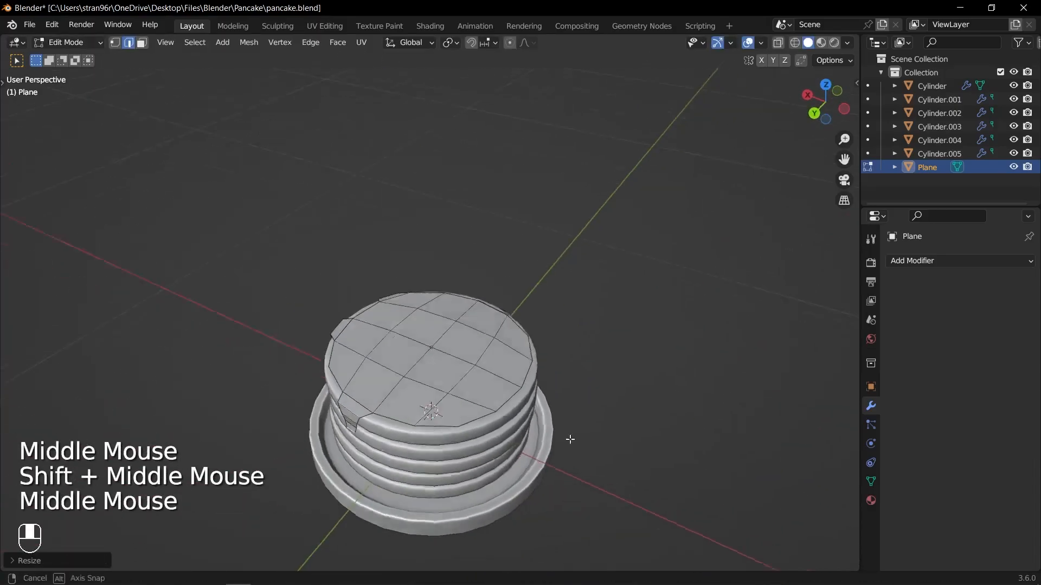
left_click(510, 395)
key("KP_7")
key("e")
key("s")
key("g")
middle_click_drag(480, 374, 518, 295)
key("KP_Decimal")
scroll(569, 420, "down", 2)
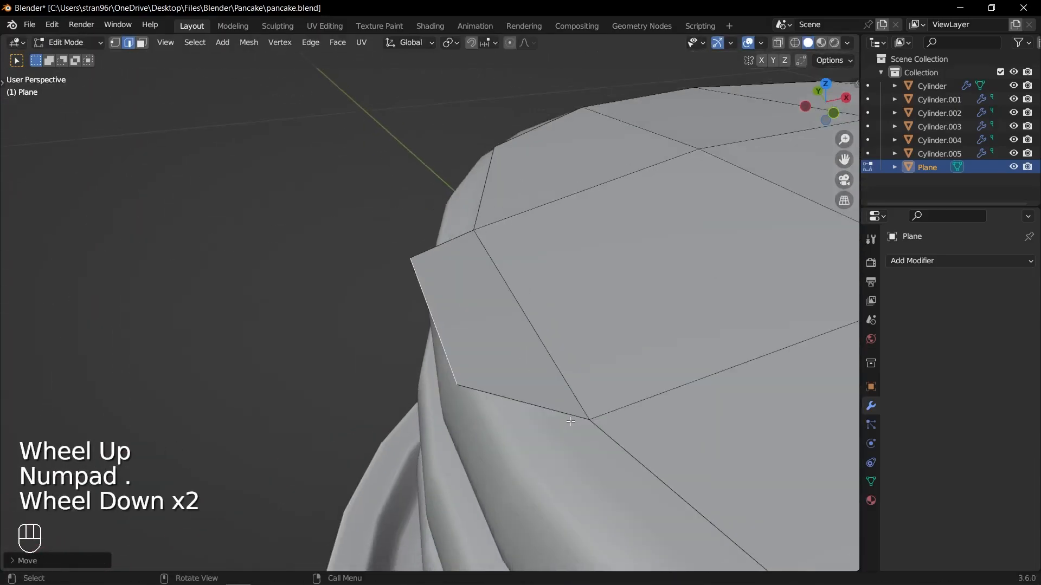
scroll(569, 420, "down", 4)
middle_click_drag(570, 420, 515, 391)
key("g")
Extrude the -X flap down the stack in two segments, scaling and moving each to form a tapered drip.
key("e")
key("s")
middle_click_drag(672, 488, 623, 428, "shift")
middle_click_drag(612, 407, 564, 346)
key("g")
left_click(464, 358)
key("e")
key("s")
key("g")
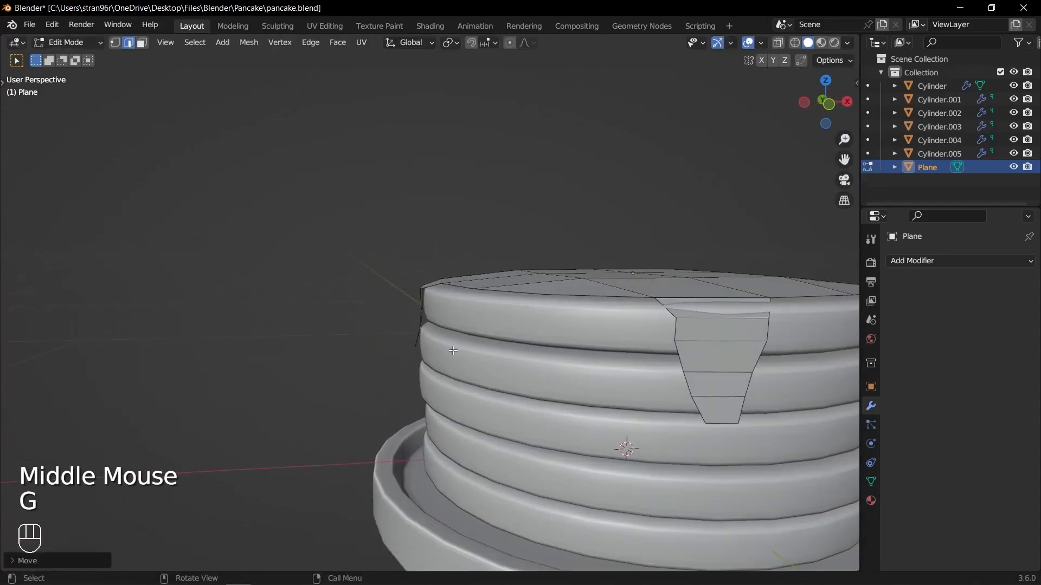
Apply the topping plane's transform in Object Mode and add a Solidify modifier to it.
key("ctrl+s")
key("Tab")
scroll(674, 346, "up", 2)
middle_click_drag(673, 345, 601, 373, "shift")
left_click(936, 261)
key("ctrl+a")
left_click(594, 262)
key("ctrl+s")
left_click(948, 265)
left_click(771, 484)
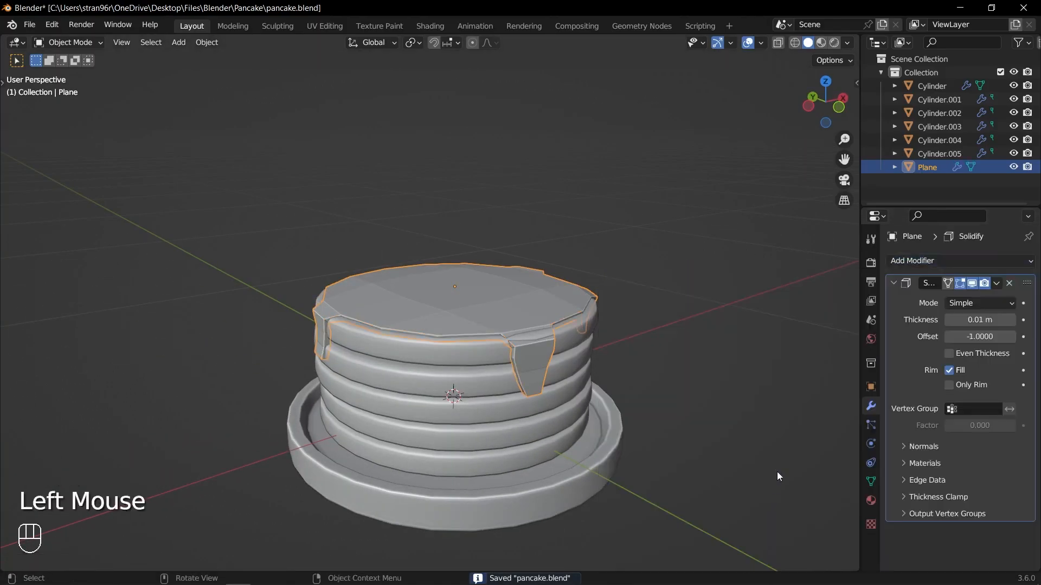
Add a Subdivision Surface modifier to the topping and shade it smooth.
left_click(911, 260)
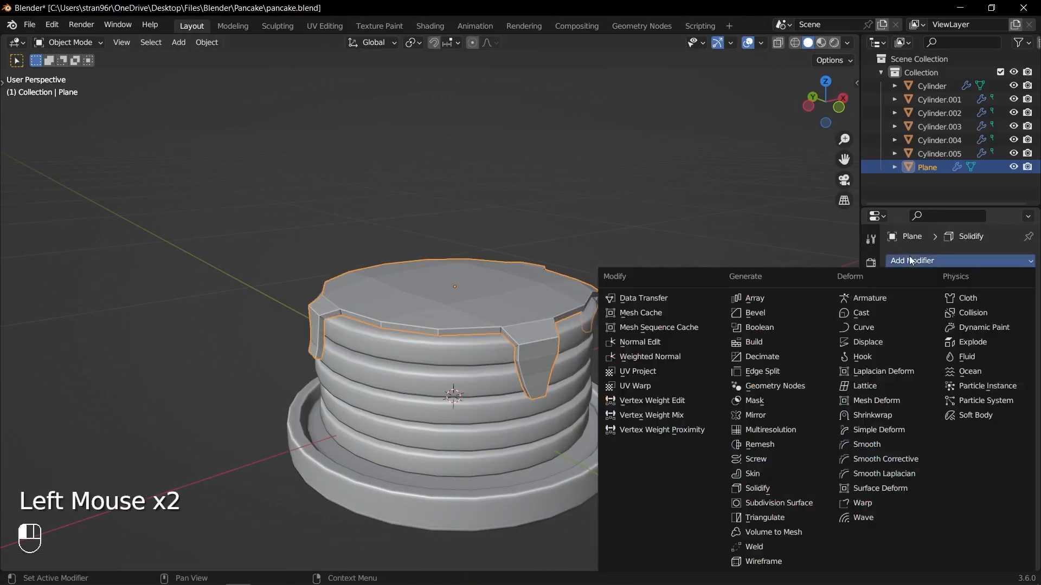
left_click(778, 503)
right_click(535, 302)
left_click(535, 303)
Adjust the position of the +X drip's mesh with X-ray on so it follows the stack's side, and save.
mouse_move(534, 303)
middle_mouse_down()
mouse_move(557, 287)
mouse_move(570, 344)
mouse_move(433, 313)
middle_mouse_up()
middle_click_drag(385, 312, 443, 341, "shift")
key("Tab")
key("alt+z")
key("g")
left_click(360, 348)
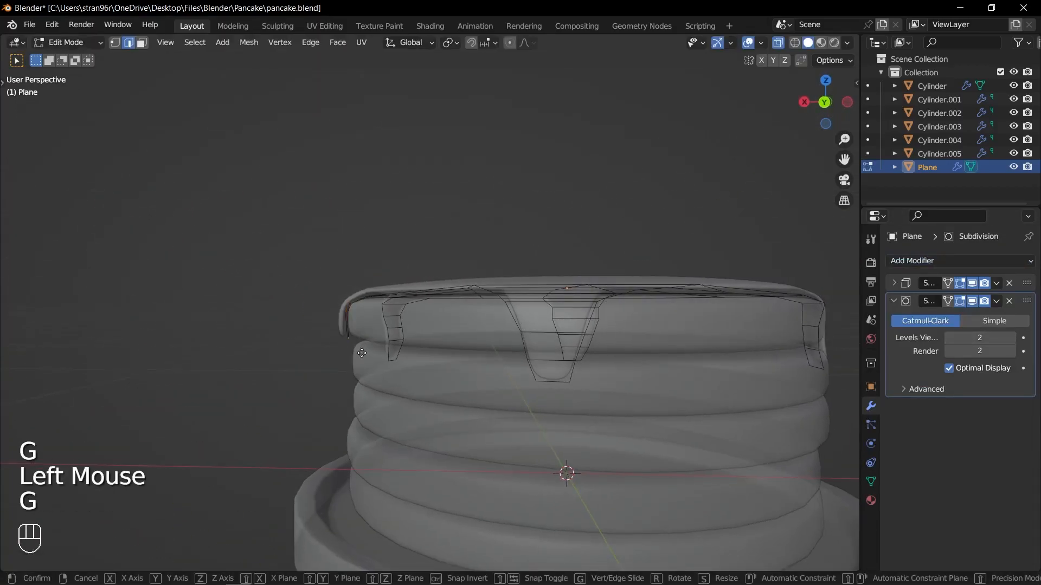
key("Tab")
key("alt+z")
key("ctrl+s")
key("Tab")
key("alt+z")
left_click_drag(304, 264, 343, 300)
key("Tab")
key("alt+z")
key("ctrl+s")
Move the -X drip's lower edges to fit the side of the stack, save, and leave Edit Mode.
middle_click_drag(417, 392, 590, 289)
key("g")
key("ctrl+s")
key("Tab")
key("g")
middle_click_drag(421, 385, 374, 317)
left_click_drag(374, 317, 401, 339)
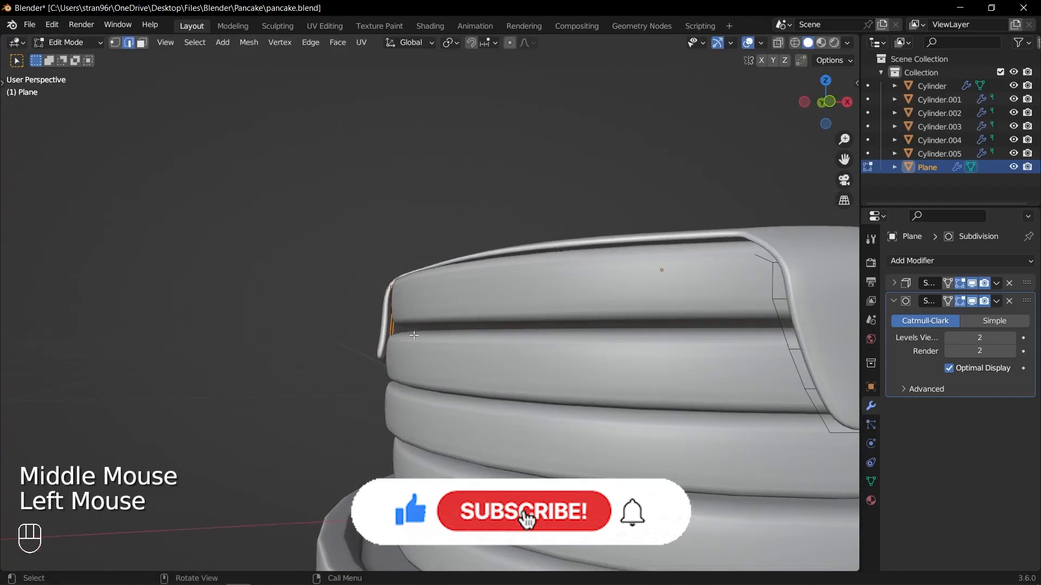
key("g")
middle_click_drag(401, 339, 466, 358)
key("ctrl+s")
key("Tab")
key("g")
left_click(407, 345)
key("ctrl+s")
middle_click_drag(407, 345, 542, 374)
scroll(488, 347, "down", 2)
left_click(893, 301)
key("Tab")
left_click(534, 420)
Add a cube mesh and scale it down to a small block.
middle_click_drag(564, 255, 580, 249)
scroll(580, 249, "down", 2)
key("shift+a")
mouse_move(579, 250)
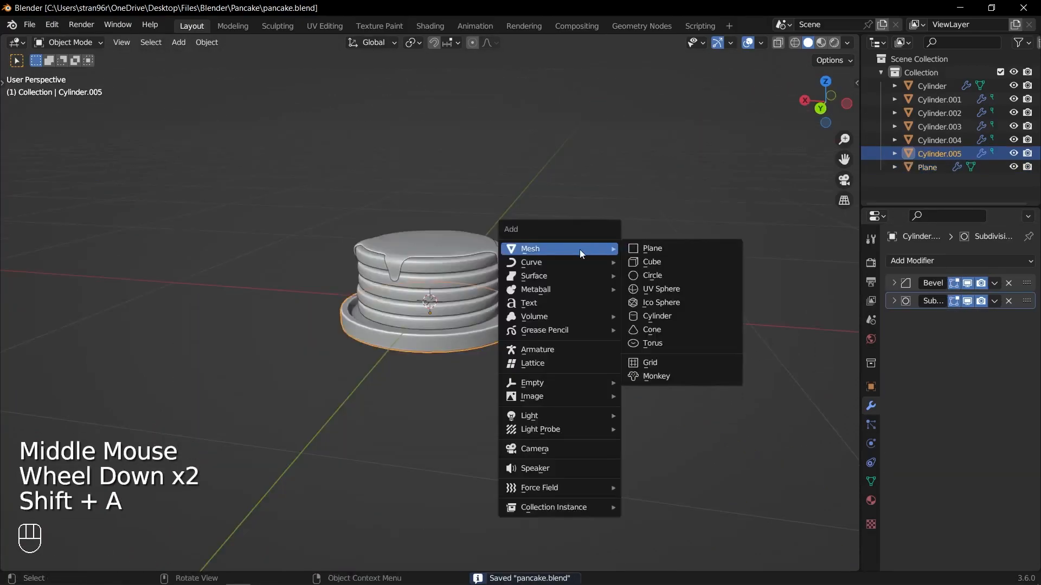
left_click(659, 256)
scroll(639, 275, "down", 3)
key("s")
key("s")
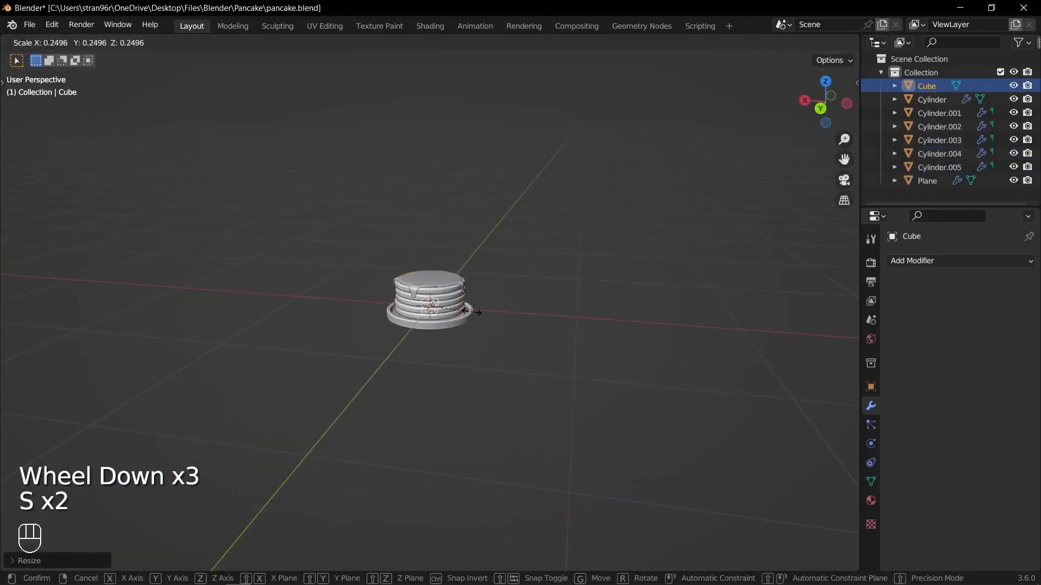
left_click(484, 303)
Move the small cube up to just above the pancake stack in front view, and save the file.
key("KP_1")
key("g")
left_click(518, 268)
key("KP_Decimal")
scroll(522, 262, "down", 4)
key("ctrl+s")
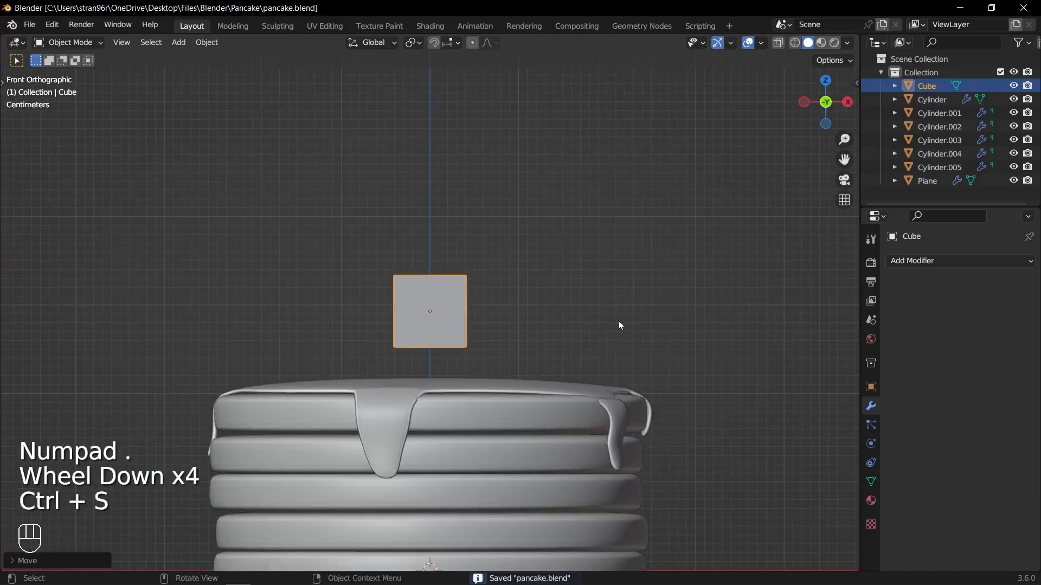
Apply the cube's transform and add a Subdivision Surface modifier with the viewport level at 2.
key("ctrl+a")
left_click(607, 321)
key("ctrl+s")
left_click(959, 261)
left_click(770, 503)
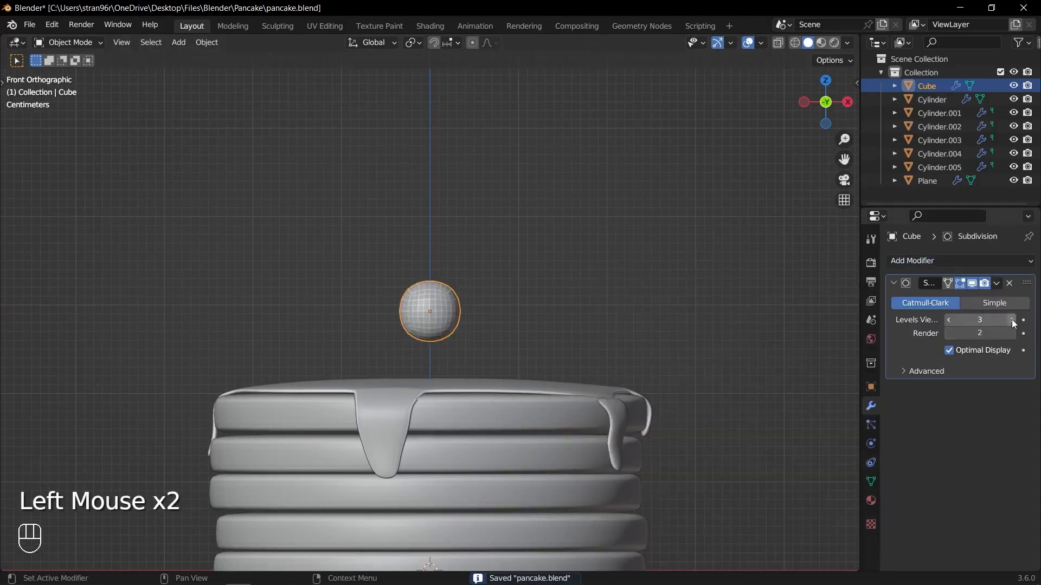
left_click(949, 320)
Inset the cube's top face, extrude it slightly inward, and scale it to form a dimple.
middle_click_drag(542, 268, 518, 299)
left_click(439, 299)
key("Tab")
left_click(433, 280)
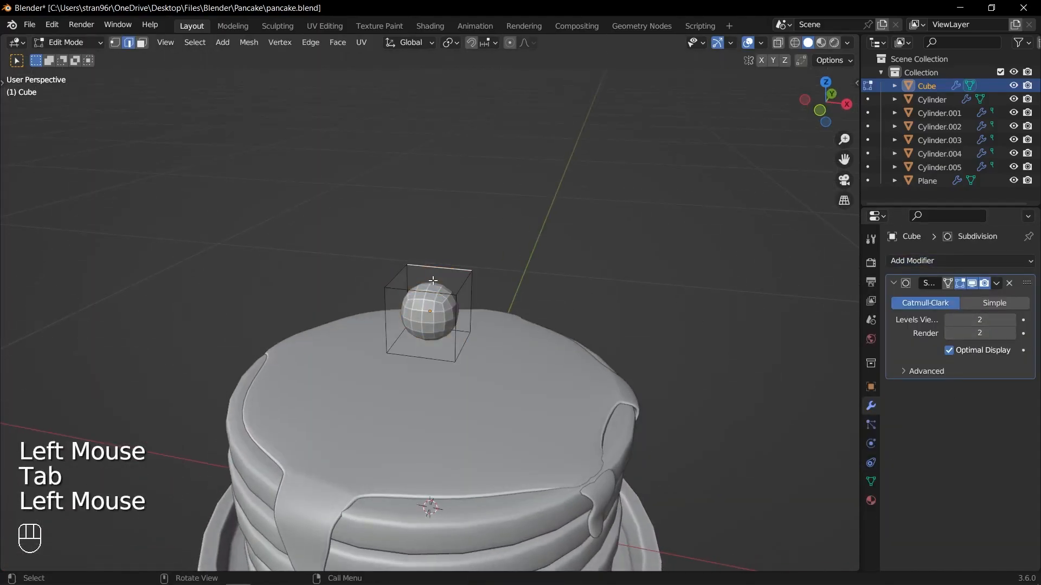
key("i")
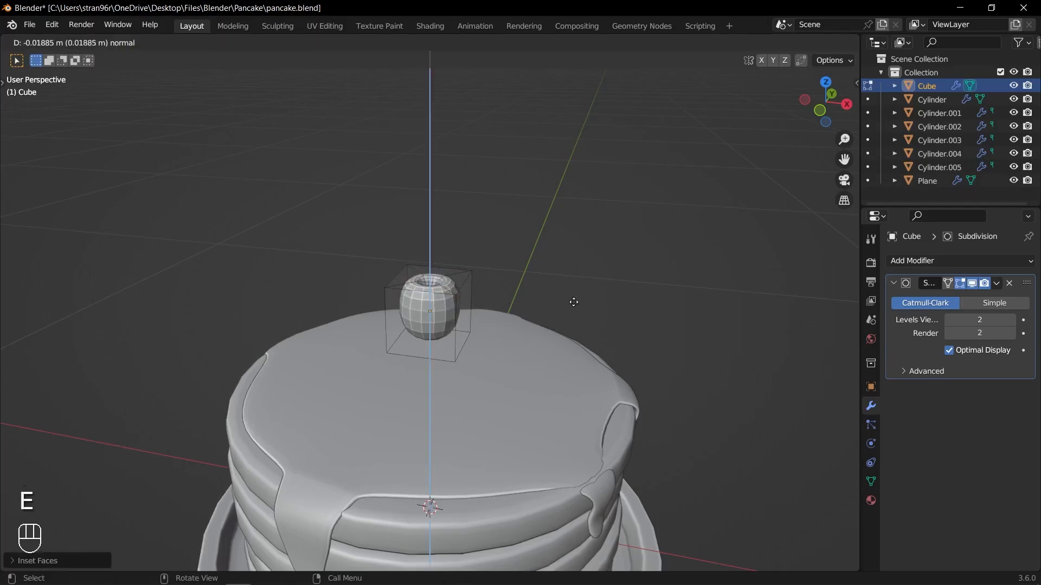
key("s")
left_click(570, 315)
Scale the whole dimpled ball mesh along Z and view it from the top.
key("a")
key("s")
key("z")
left_click(588, 318)
key("Tab")
middle_click_drag(586, 320, 550, 340)
key("KP_7")
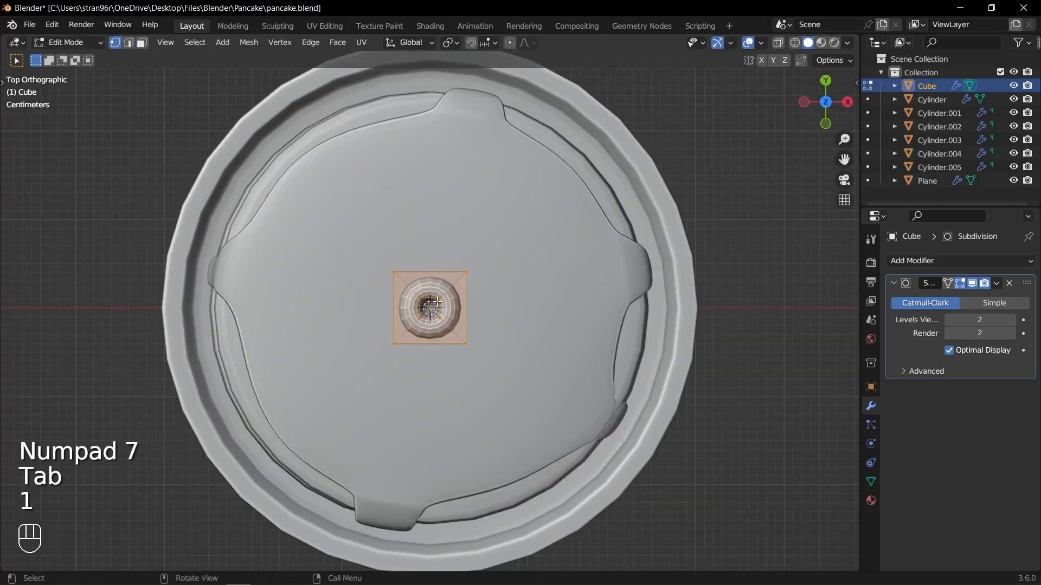
Make the ball mesh see-through with X-ray and try to scale the vertex selection on the dimple's inner ring.
left_click(437, 303)
scroll(437, 303, "up", 4)
middle_click_drag(437, 303, 484, 280)
key("alt+z")
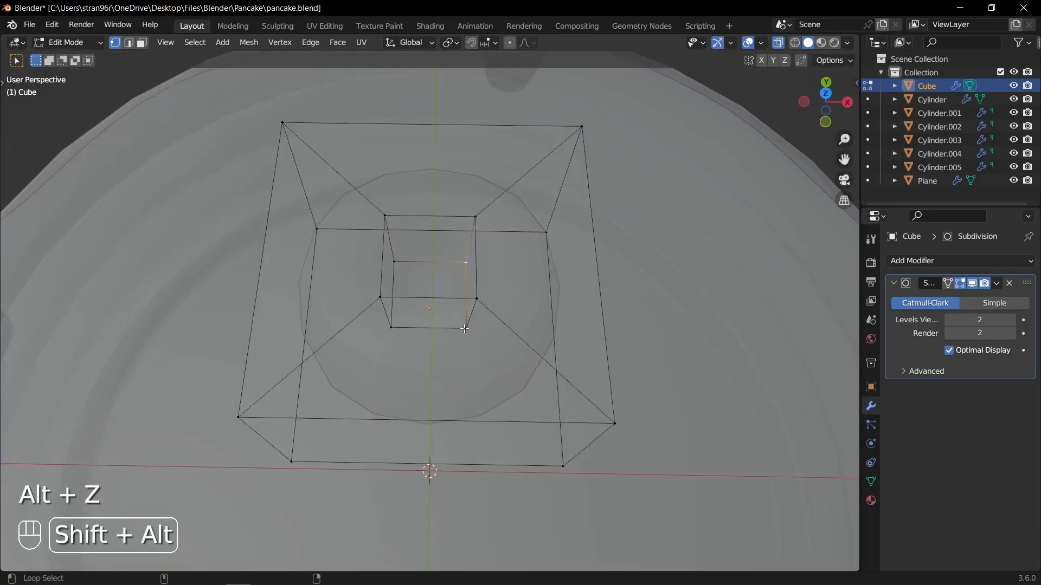
key("KP_7")
key("s")
left_click(517, 290)
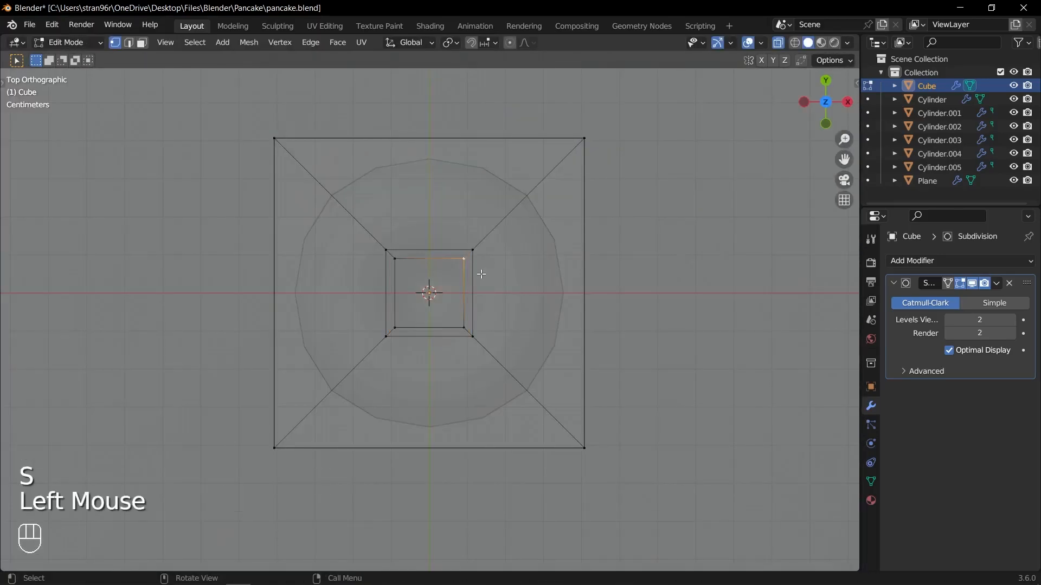
Nudge individual dimple and outer corner vertices of the ball separately so its outline becomes slightly irregular.
left_click(472, 250)
key("g")
left_click(483, 241)
left_click(581, 140)
key("g")
left_click(573, 148)
left_click_drag(223, 107, 306, 185)
key("g")
left_click(319, 202)
left_click_drag(560, 418, 623, 492)
key("g")
left_click(632, 500)
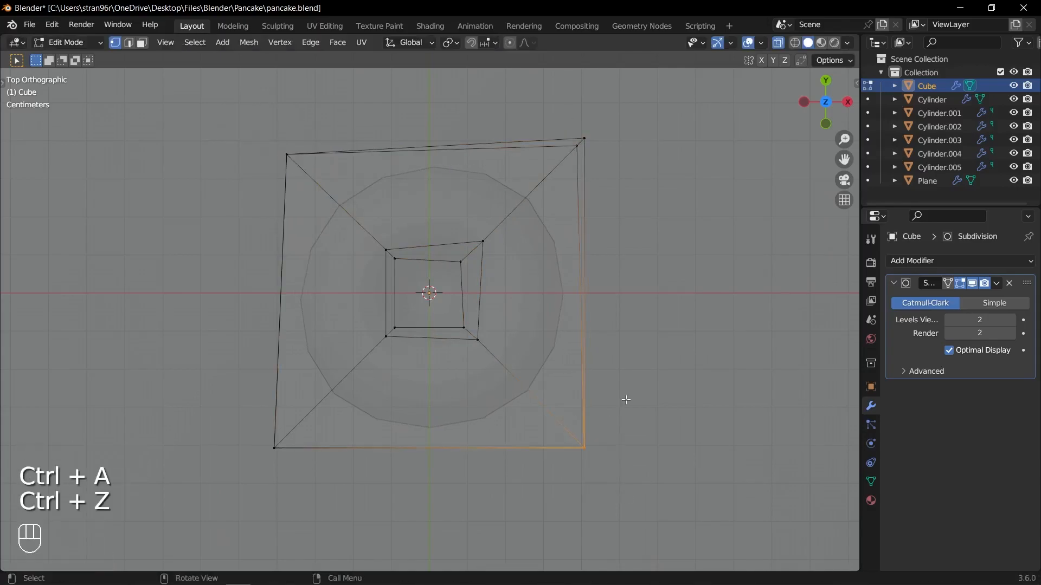
Return to Object Mode with X-ray off and shade the ball smooth.
key("Tab")
key("alt+z")
scroll(612, 400, "down", 2)
middle_click_drag(610, 399, 591, 320)
right_click(431, 295)
left_click(431, 295)
middle_click_drag(447, 347, 528, 210, "shift")
scroll(487, 288, "down", 2)
scroll(447, 184, "up", 2)
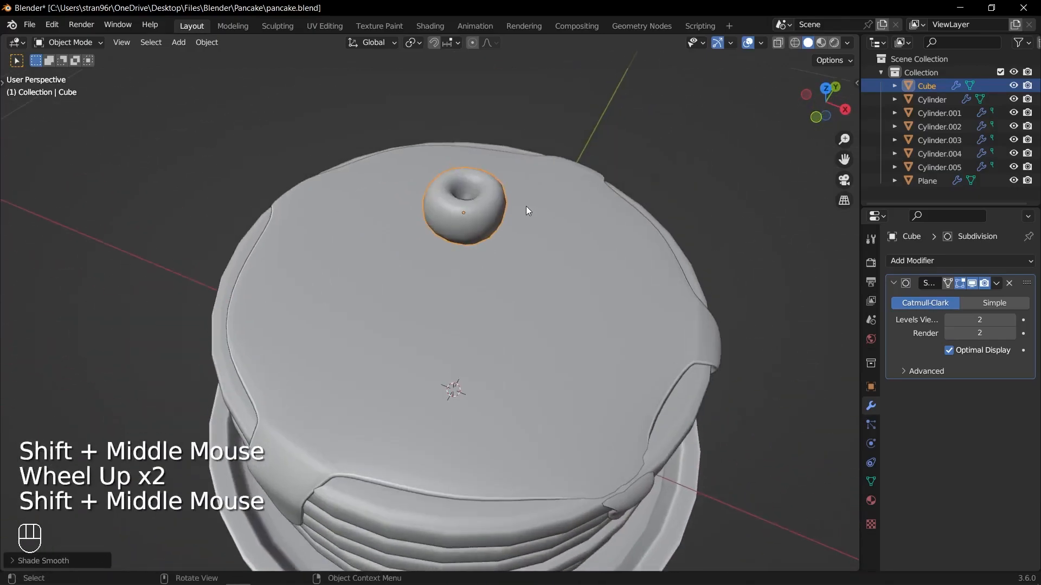
Shift the face at the bottom of the ball's dimple slightly along the Z axis.
key("Tab")
key("alt+z")
key("3")
left_click(464, 204)
key("g")
key("z")
left_click(464, 194)
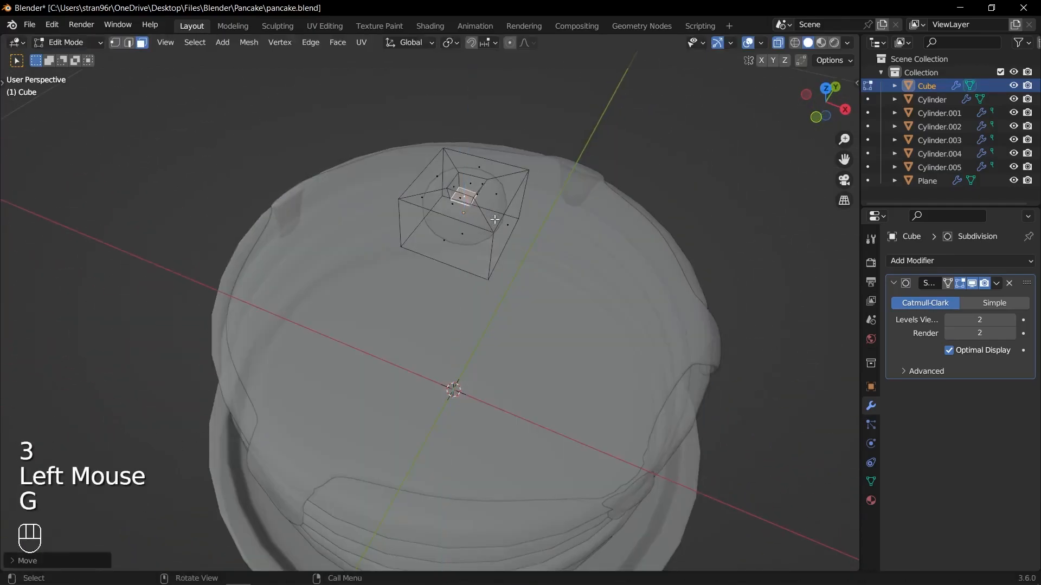
Scale the whole ball to berry size, save the file, and move the berry down onto the pancake stack.
key("Tab")
key("alt+z")
key("s")
left_click(541, 256)
key("ctrl+s")
key("KP_1")
key("g")
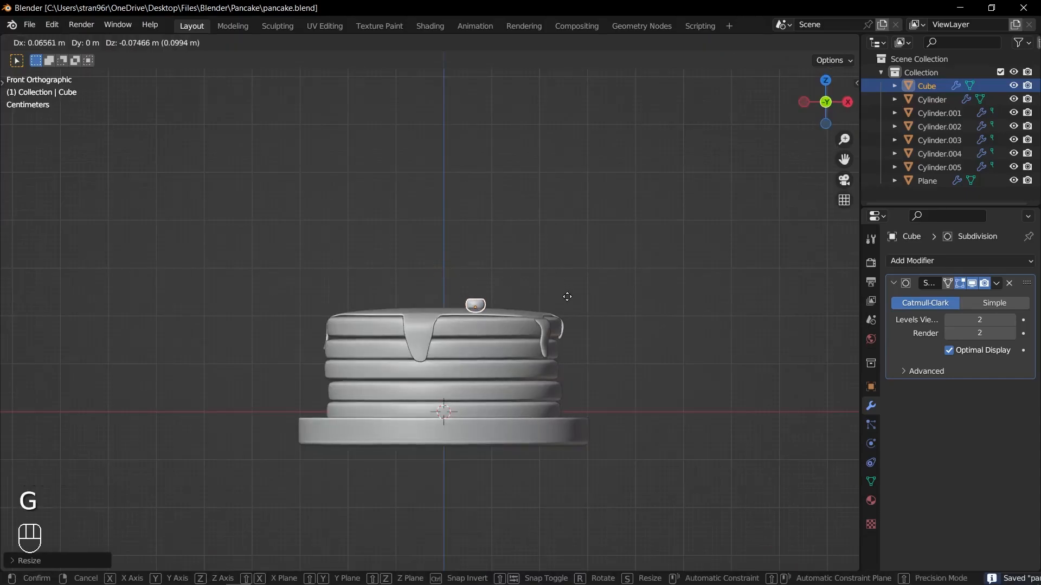
left_click(538, 305)
Reposition the berry on the topping and make two linked duplicates beside it to form a cluster of three.
key("KP_7")
key("g")
left_click(526, 346)
key("alt+d")
left_click(550, 346)
key("alt+d")
left_click(539, 360)
Tilt one berry of the cluster about the X axis and save the file.
middle_click_drag(552, 426, 542, 347)
key("r")
key("x")
left_click(558, 355)
left_click(590, 339)
key("ctrl+s")
Add a cube, move it above the back of the stack, and scale it into a small flat butter block.
middle_click_drag(542, 347, 469, 311)
key("shift+a")
mouse_move(470, 306)
left_click(549, 314)
scroll(627, 339, "down", 6)
key("s")
key("s")
scroll(527, 365, "up", 2)
key("s")
key("g")
left_click(542, 302)
scroll(544, 305, "up", 2)
key("s")
key("z")
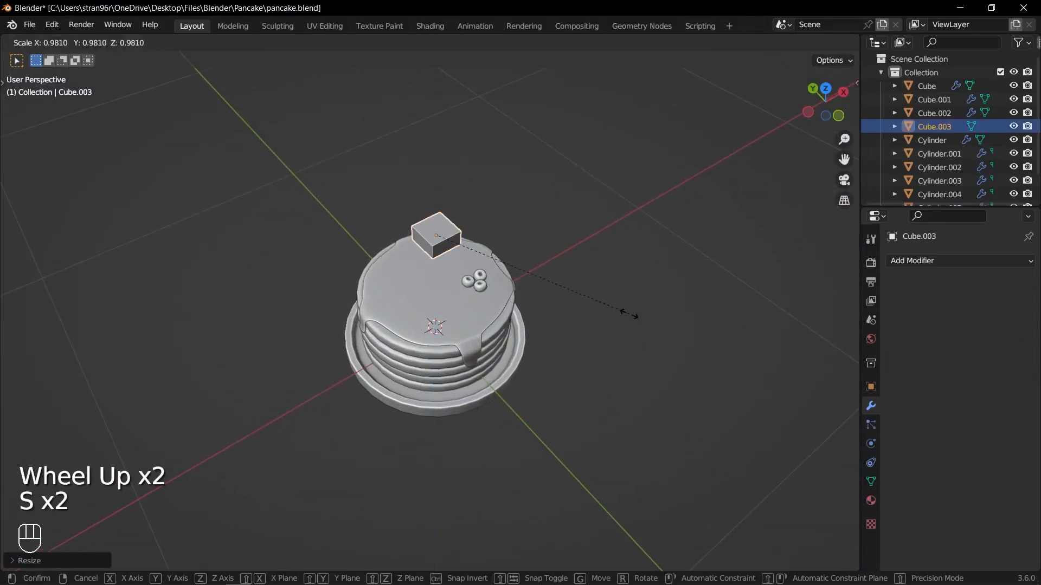
left_click(615, 307)
Apply the butter block's transform and save the file.
key("ctrl+s")
key("ctrl+a")
left_click(616, 307)
key("ctrl+s")
Add a Bevel modifier to the butter block with an amount of 0.01 m and 2 segments.
left_click(921, 261)
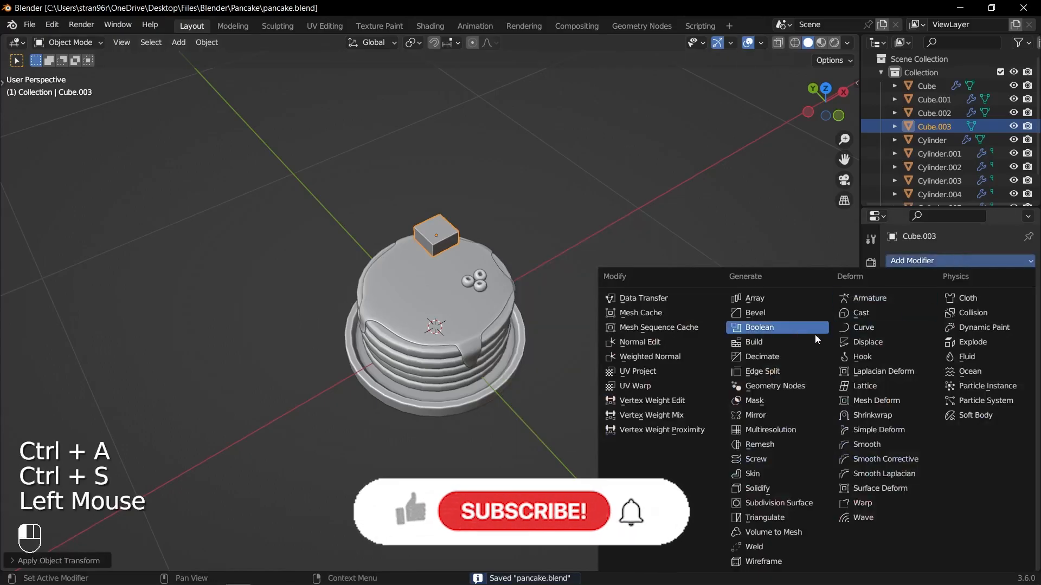
left_click(755, 313)
scroll(637, 277, "up", 3)
middle_click_drag(636, 277, 598, 289, "shift")
left_click(949, 334)
left_click(949, 335)
left_click(948, 335)
left_click(948, 334)
left_click(949, 335)
scroll(598, 279, "up", 2)
scroll(598, 290, "up", 3)
scroll(598, 290, "down", 2)
left_click(1012, 352)
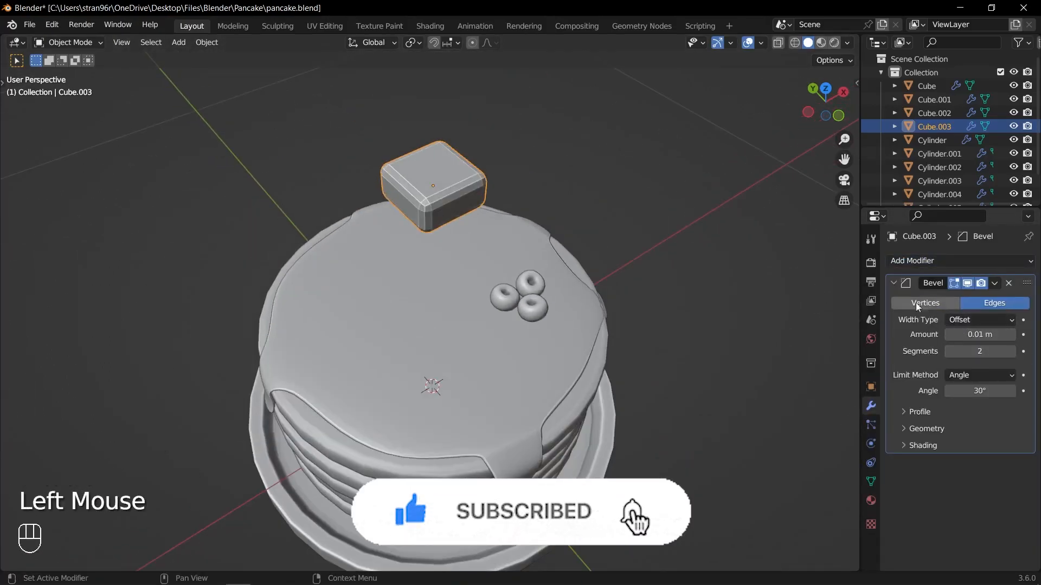
left_click(893, 283)
Add a Subdivision Surface modifier to the butter block and raise its viewport level by one.
left_click(922, 261)
left_click(808, 489)
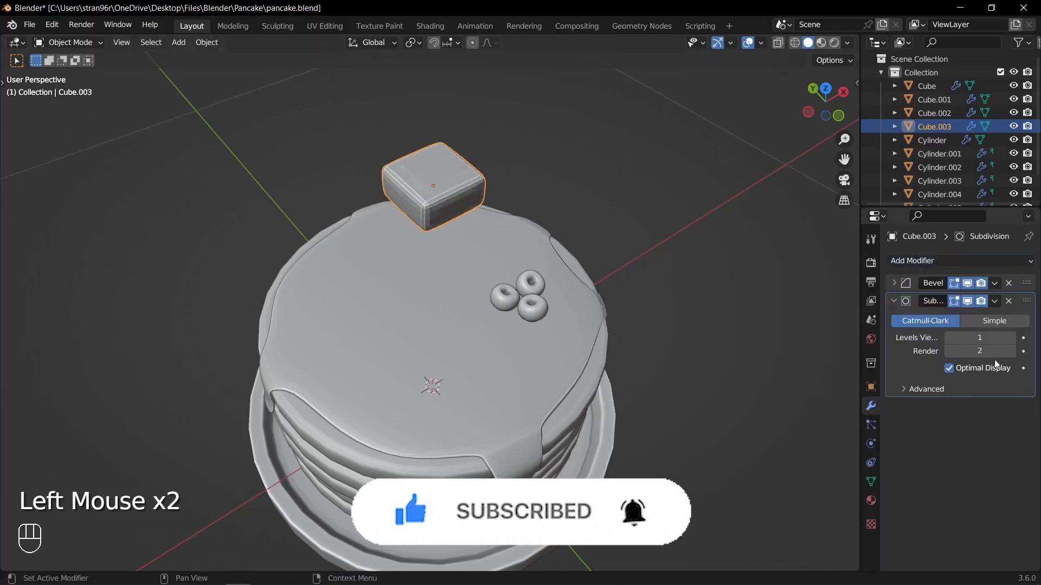
left_click(1012, 338)
left_click(894, 301)
Set the butter block's Bevel amount to 0.015 m.
left_click(893, 282)
mouse_move(542, 314)
middle_mouse_down()
mouse_move(542, 266)
mouse_move(517, 260)
mouse_move(544, 223)
middle_mouse_up()
double_click(990, 334)
type("0.015")
key("Return")
Lower the butter block along Z onto the top of the pancake stack and rotate it.
key("KP_1")
key("g")
key("z")
left_click(360, 185)
key("g")
key("z")
left_click(401, 311)
key("r")
left_click(488, 309)
middle_click_drag(488, 309, 498, 303)
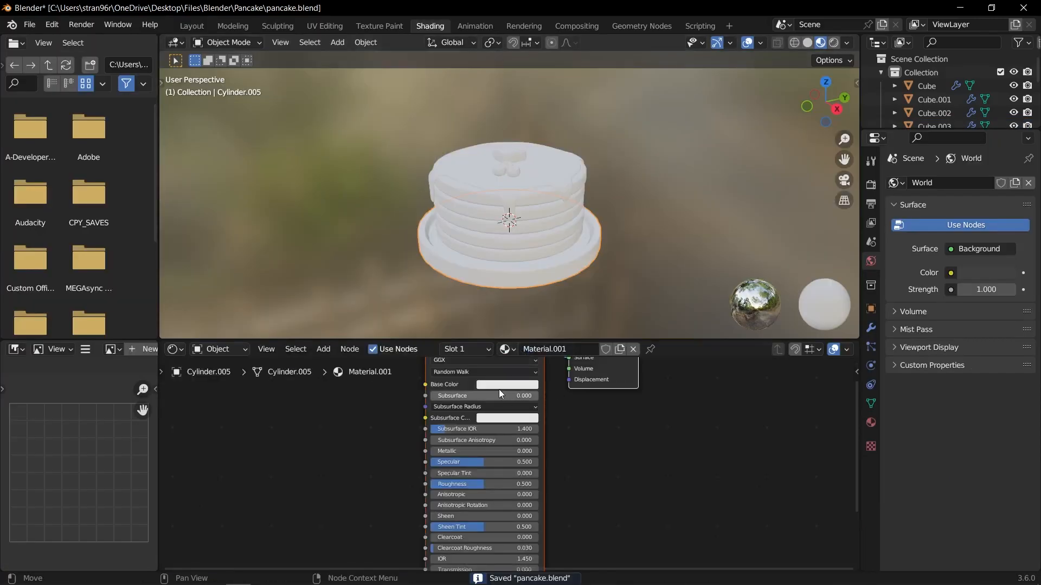
Give the plate's material a dark reddish-brown base color and save the file.
left_click(498, 384)
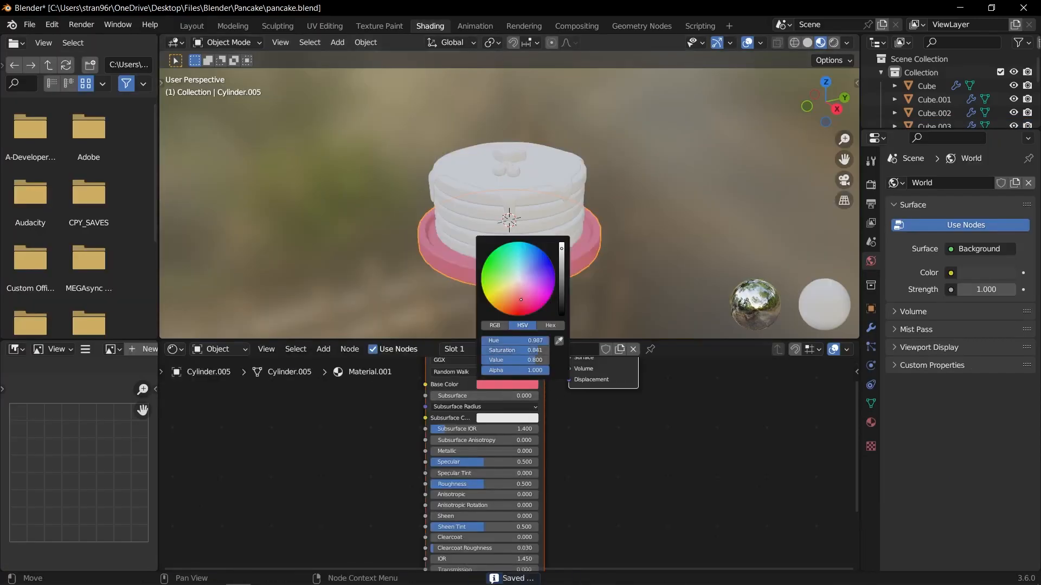
key("ctrl+s")
Add an RGB node with a blue color to the berry material and connect it to Base Color.
left_click(515, 174)
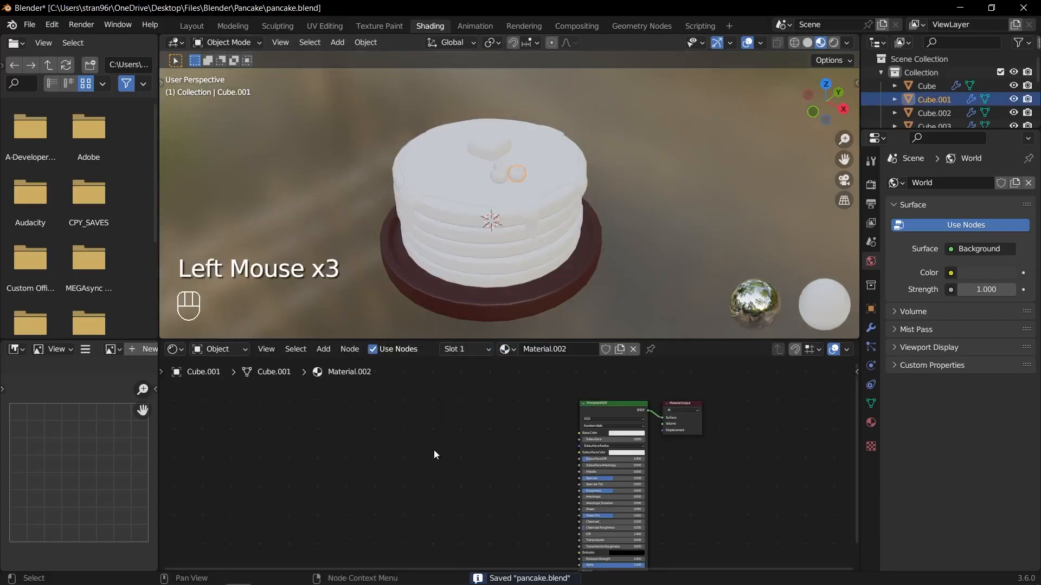
key("shift+a")
type("rgb")
key("Return")
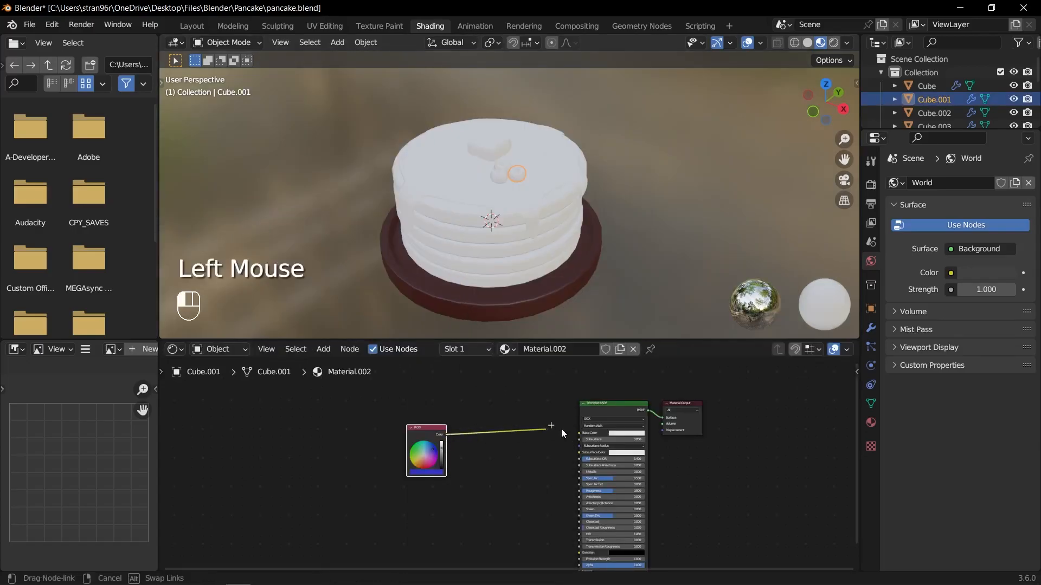
scroll(466, 458, "up", 3)
middle_click_drag(466, 458, 485, 447, "shift")
scroll(477, 450, "down", 3)
Duplicate the berry material's RGB node and place the copy below the original.
left_click(433, 442)
key("shift+d")
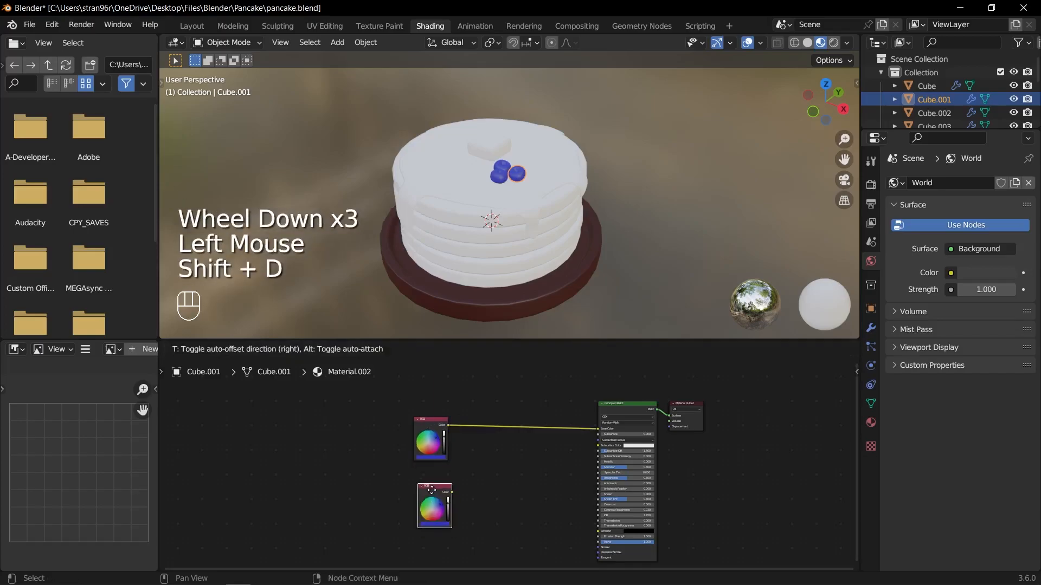
left_click(440, 527)
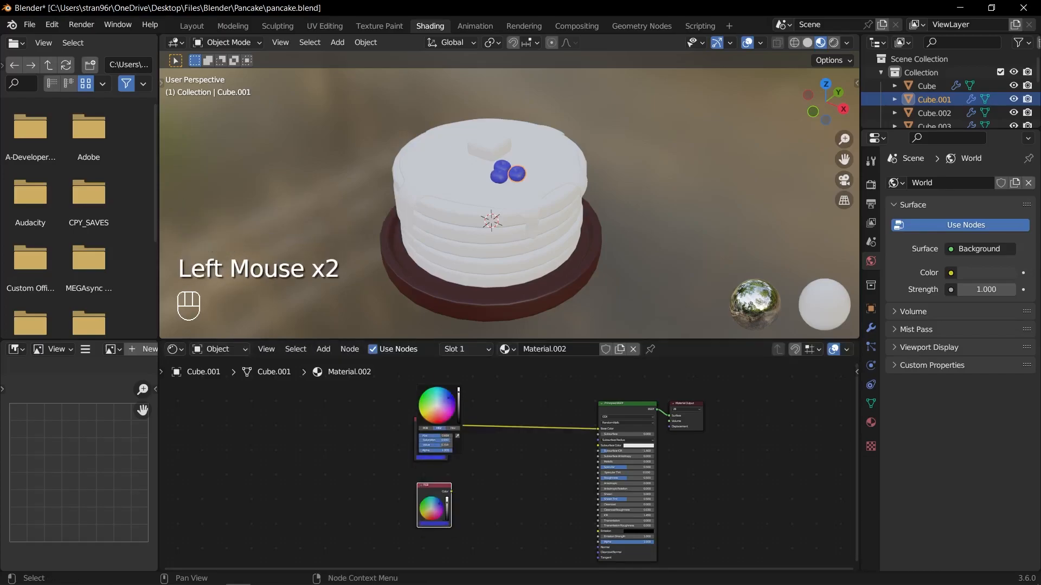
Add a color Mix node fed by both RGB nodes and connect its result to Base Color.
left_click_drag(428, 488, 495, 471)
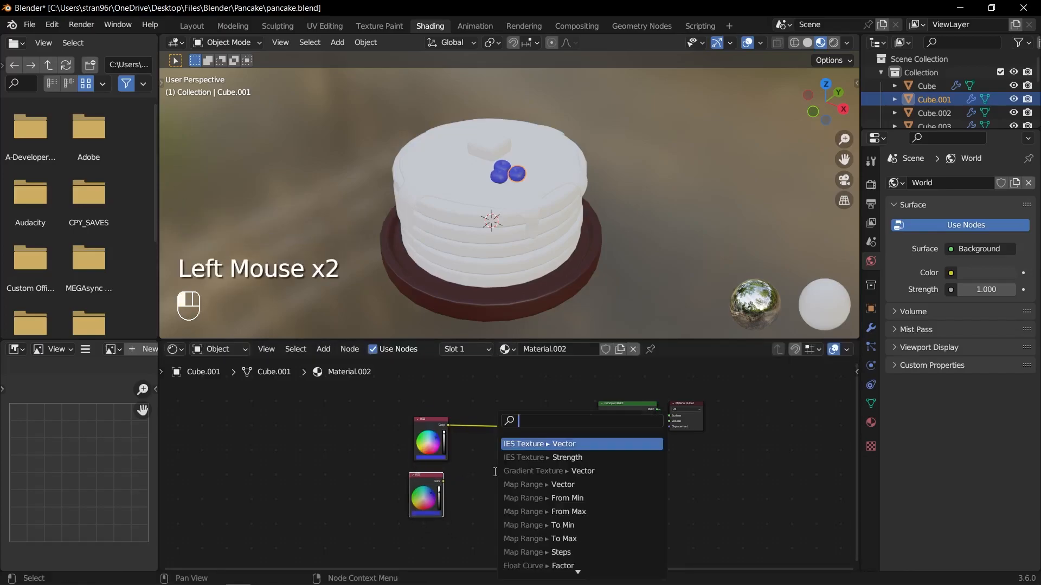
left_click(542, 560)
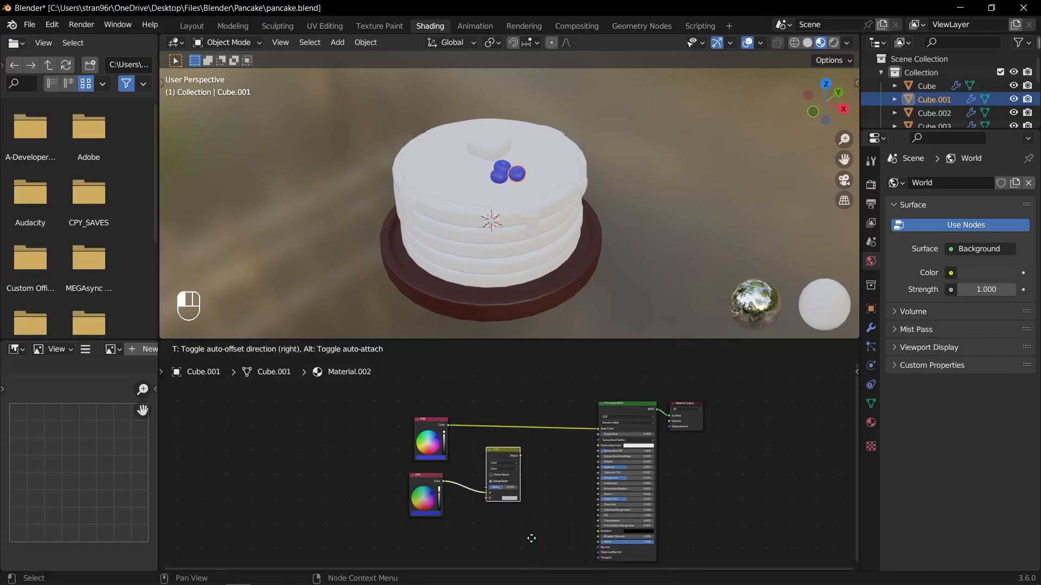
left_click_drag(488, 451, 489, 460)
left_click_drag(504, 412, 502, 444)
left_click_drag(521, 449, 581, 438)
Add an Object Info node and connect its Random output to the Mix node's Factor.
left_click(378, 455)
key("shift+a")
left_click(337, 428)
type("ob")
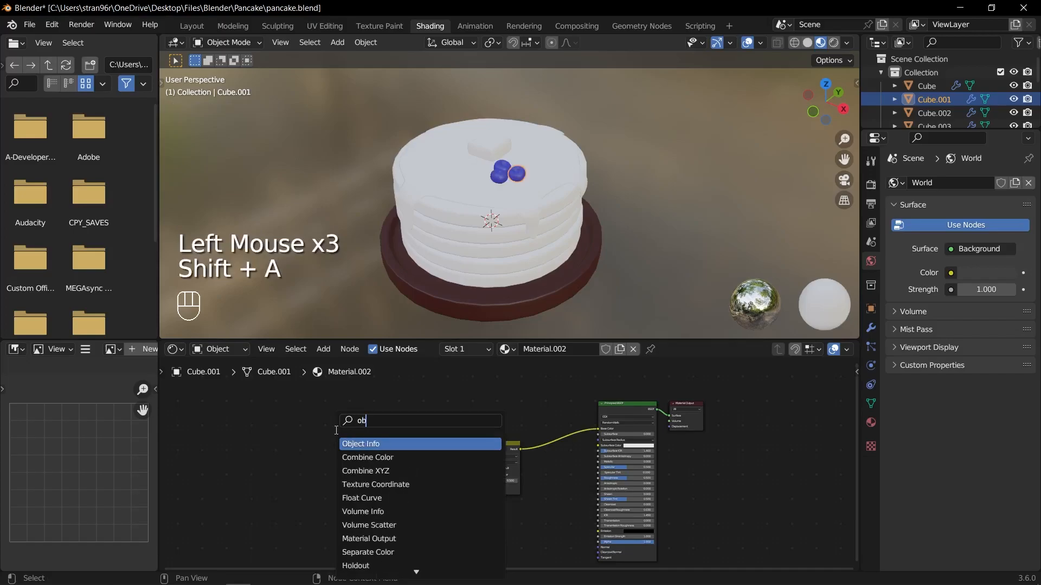
key("Return")
left_click(338, 466)
scroll(346, 493, "up", 3)
scroll(345, 493, "up", 1)
middle_click_drag(348, 490, 353, 481, "shift")
left_click_drag(280, 509, 427, 486)
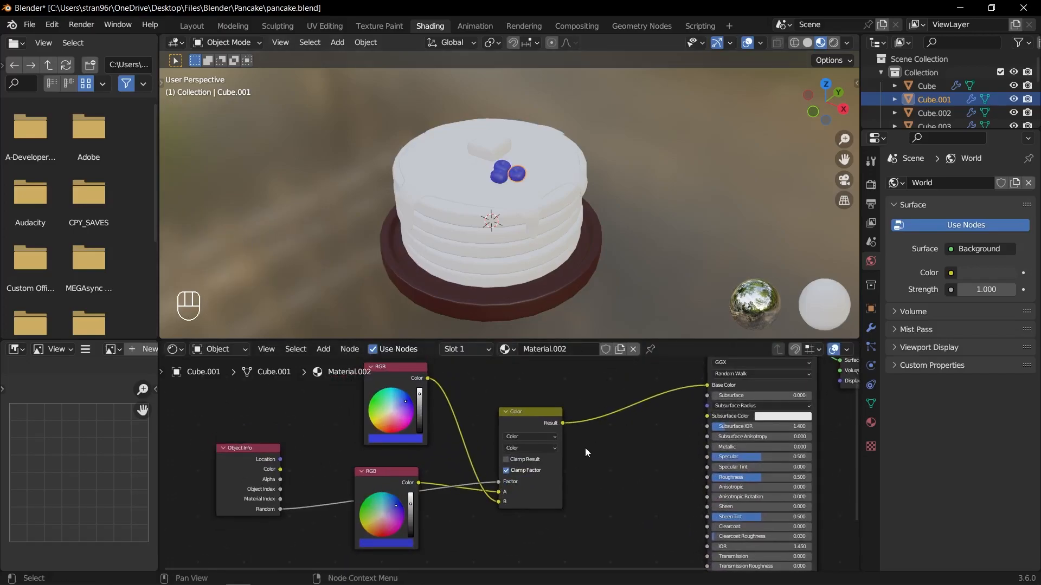
Set the color node's blending mode to Mix, darken the lower RGB node's blue, and save the file.
left_click(545, 448)
left_click(529, 223)
middle_click_drag(479, 190, 500, 225)
scroll(500, 226, "up", 4)
left_click(520, 226)
scroll(521, 226, "up", 6)
mouse_move(558, 244)
middle_mouse_down()
mouse_move(520, 226)
mouse_move(564, 235)
middle_mouse_up()
scroll(520, 225, "down", 4)
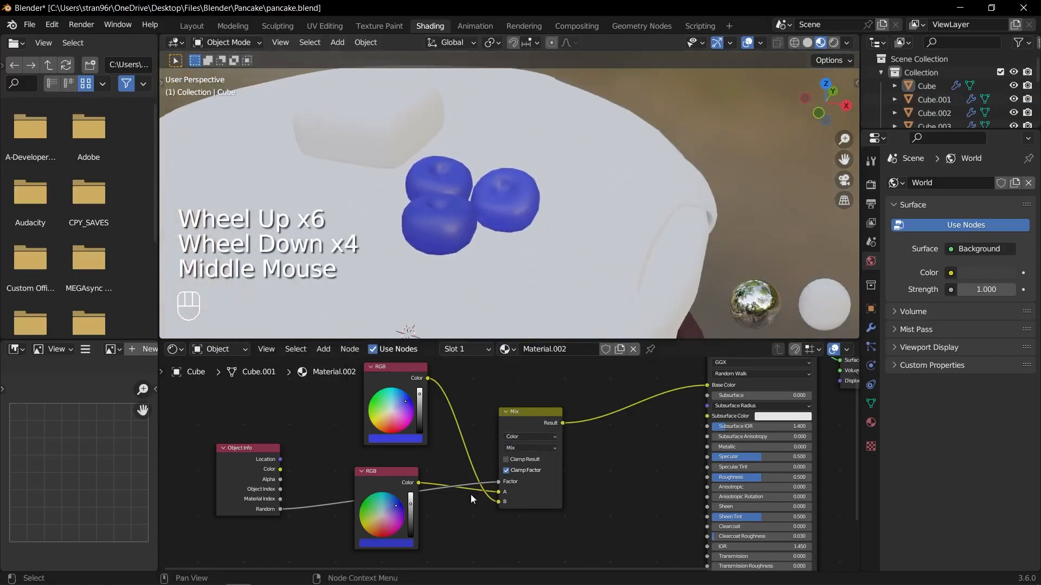
left_click_drag(412, 505, 411, 513)
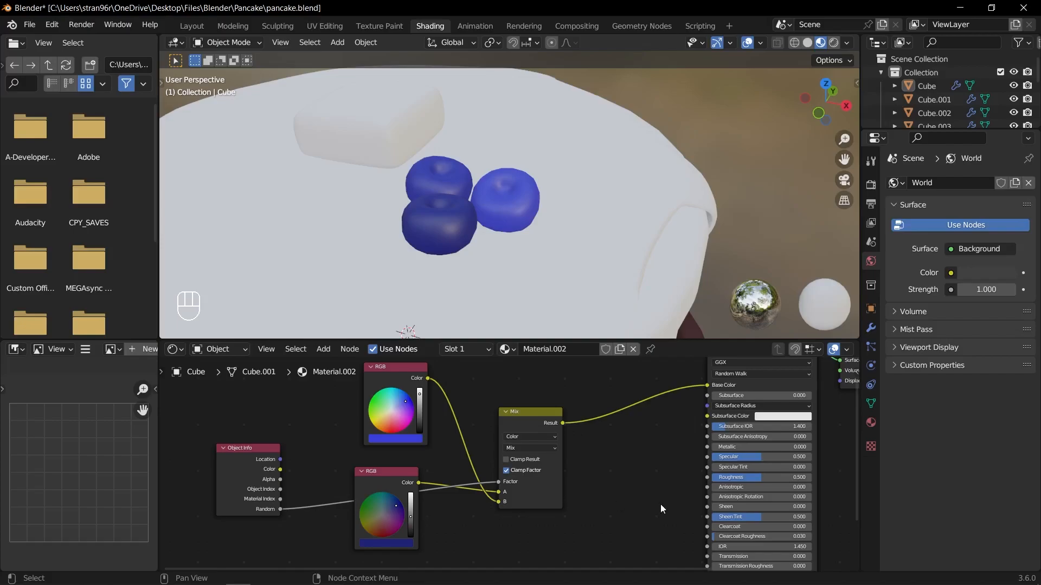
key("ctrl+s")
Add a Separate XYZ node to the top pancake's material and feed its Z output into a new Color Ramp node.
scroll(462, 266, "down", 5)
left_click(462, 267)
scroll(397, 427, "up", 3)
left_click(397, 427)
key("shift+a")
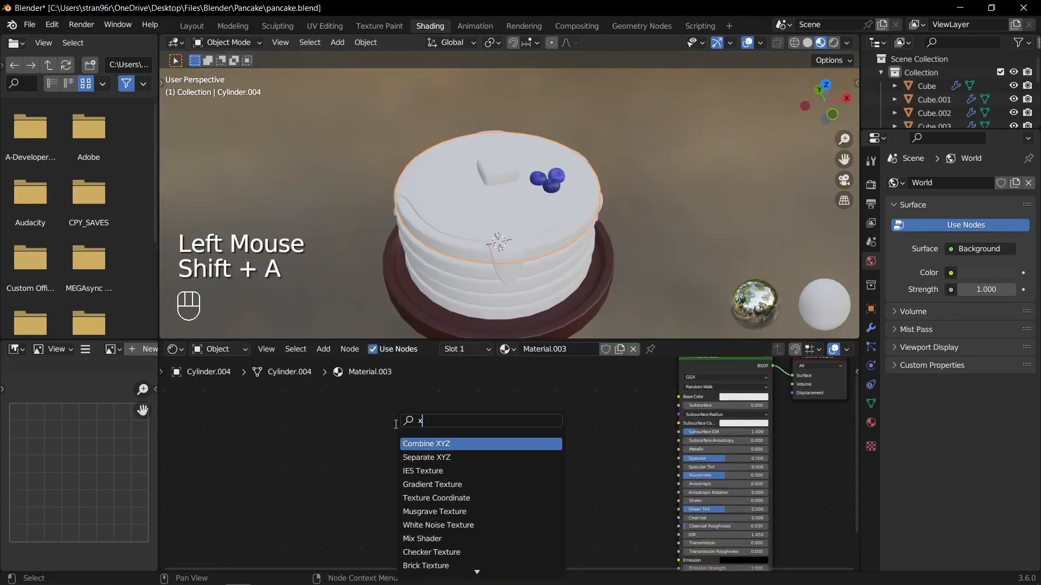
left_click(437, 458)
left_click(385, 430)
left_click_drag(398, 430, 474, 433)
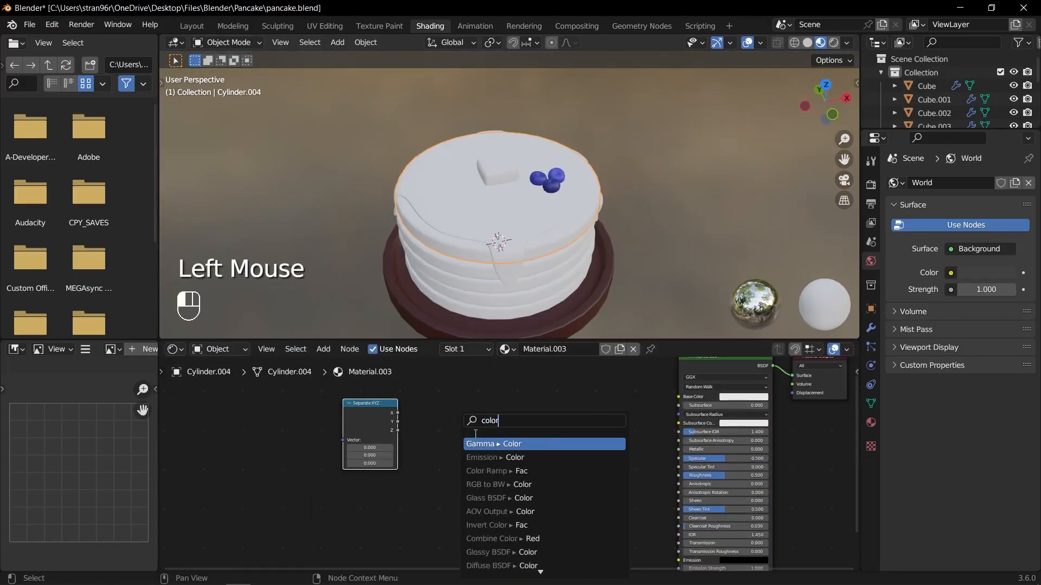
left_click(494, 471)
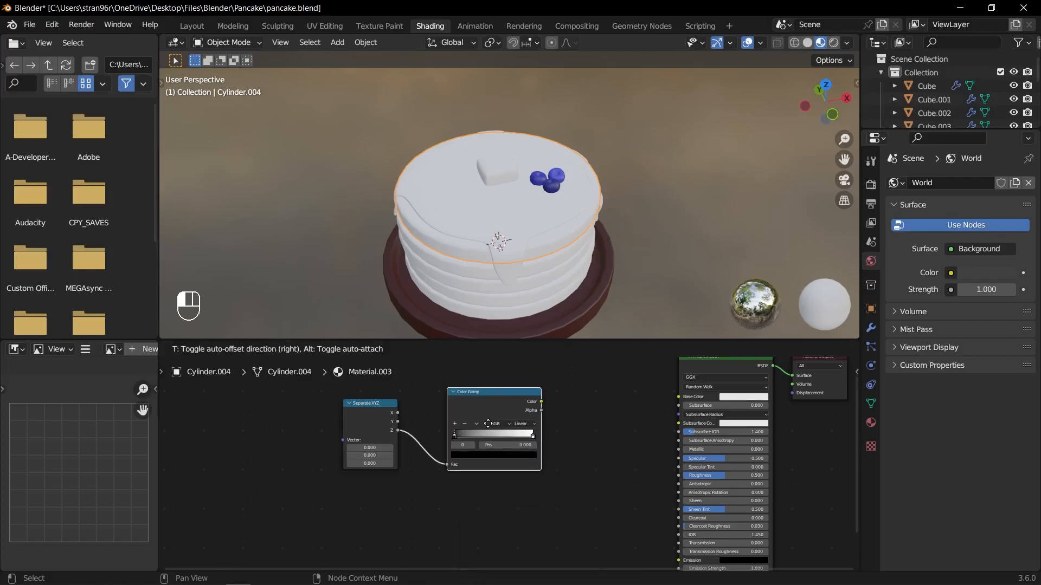
left_click(482, 409)
Color the ramp's end stop red and its start stop light orange-brown, and connect the ramp's Color to Base Color.
scroll(501, 413, "up", 3)
middle_click_drag(502, 414, 497, 425)
left_click(529, 436)
left_click(501, 460)
left_click_drag(470, 382, 469, 378)
left_click_drag(510, 331, 511, 339)
left_click(430, 436)
left_click(455, 459)
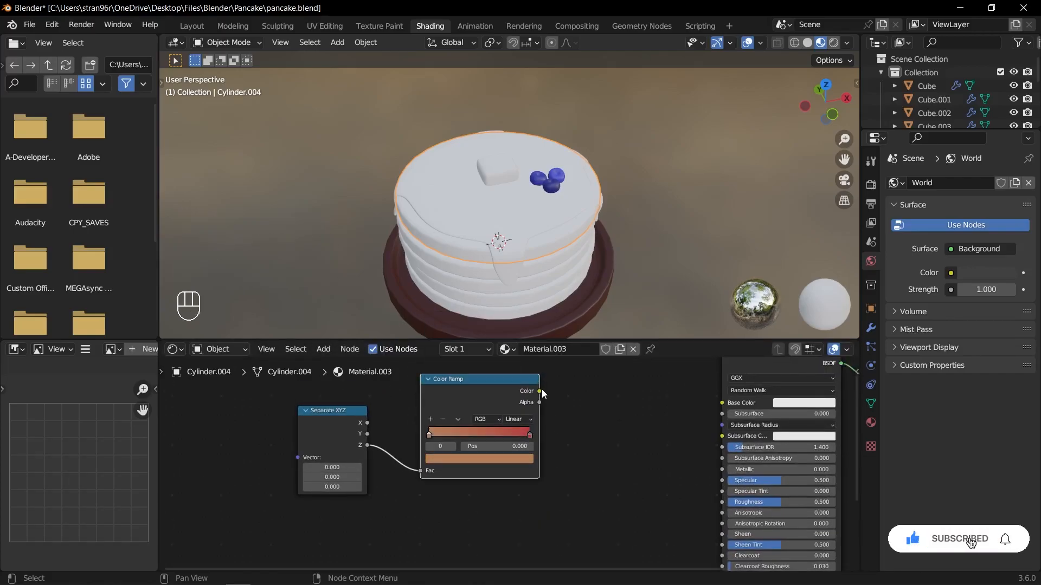
left_click_drag(717, 404, 721, 403)
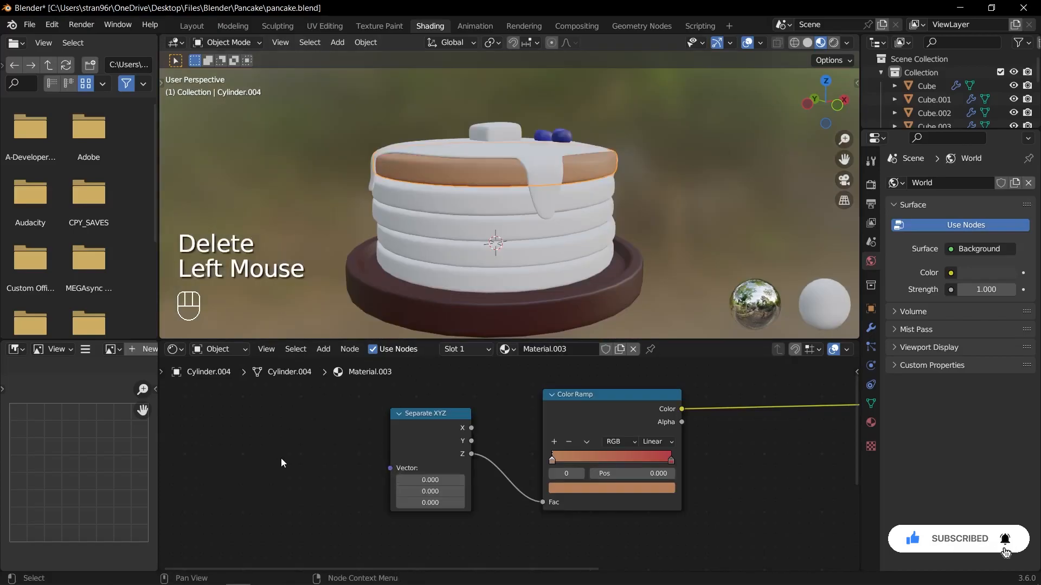
Add a Texture Coordinate node and connect its Generated output to the Separate XYZ node's Vector input.
left_click(280, 457)
key("shift+a")
type("coor")
key("Return")
left_click(305, 411)
left_click_drag(344, 432, 385, 471)
Darken the red stop and brighten the orange stop of the pancake's Color Ramp, and save the file.
scroll(537, 247, "up", 2)
middle_click_drag(537, 247, 526, 255)
left_click(671, 461)
left_click(611, 488)
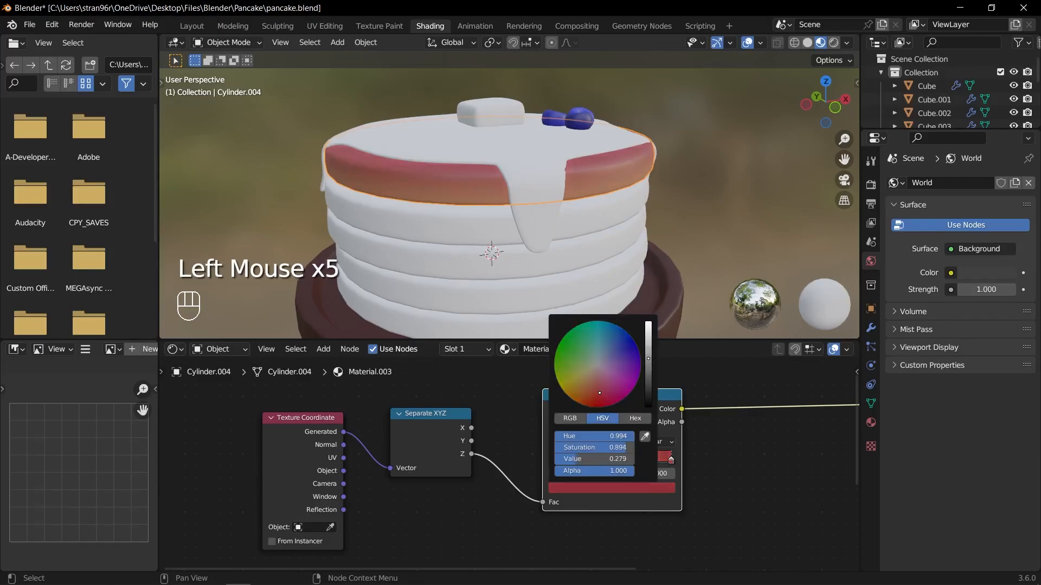
left_click_drag(651, 343, 650, 333)
scroll(601, 233, "down", 3)
mouse_move(602, 231)
middle_mouse_down()
mouse_move(629, 239)
mouse_move(600, 230)
middle_mouse_up()
key("ctrl+s")
Link the top pancake's material to the other pancakes in the stack and save the file.
left_click(485, 263)
left_click(476, 238, "shift")
left_click(460, 223, "shift")
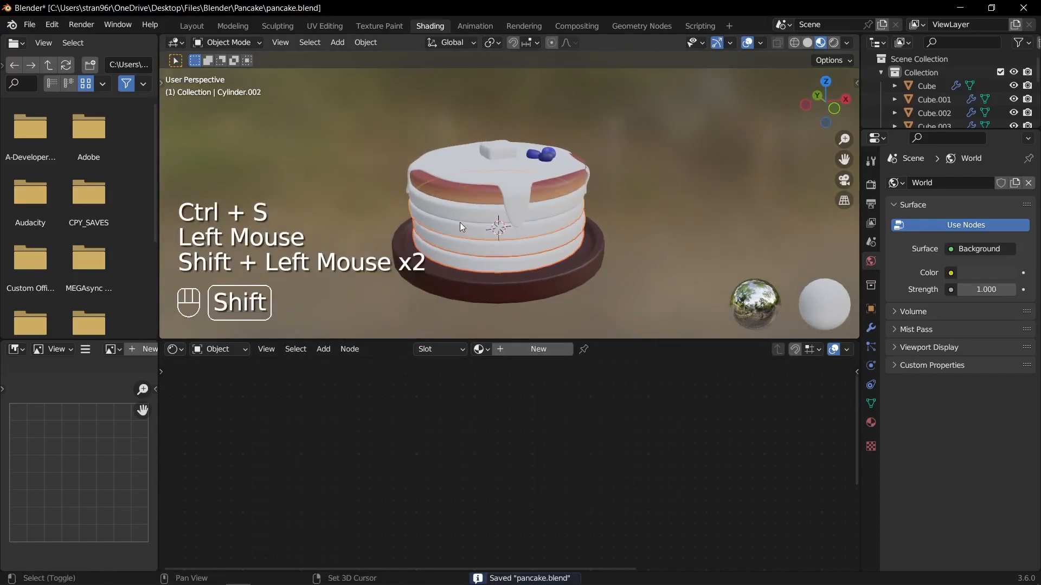
left_click(458, 210, "shift")
left_click(455, 198, "shift")
key("ctrl+l")
left_click(470, 197)
key("ctrl+s")
Assign Material.003 to the syrup and make it a separate single-user copy.
left_click(513, 174)
left_click(513, 174)
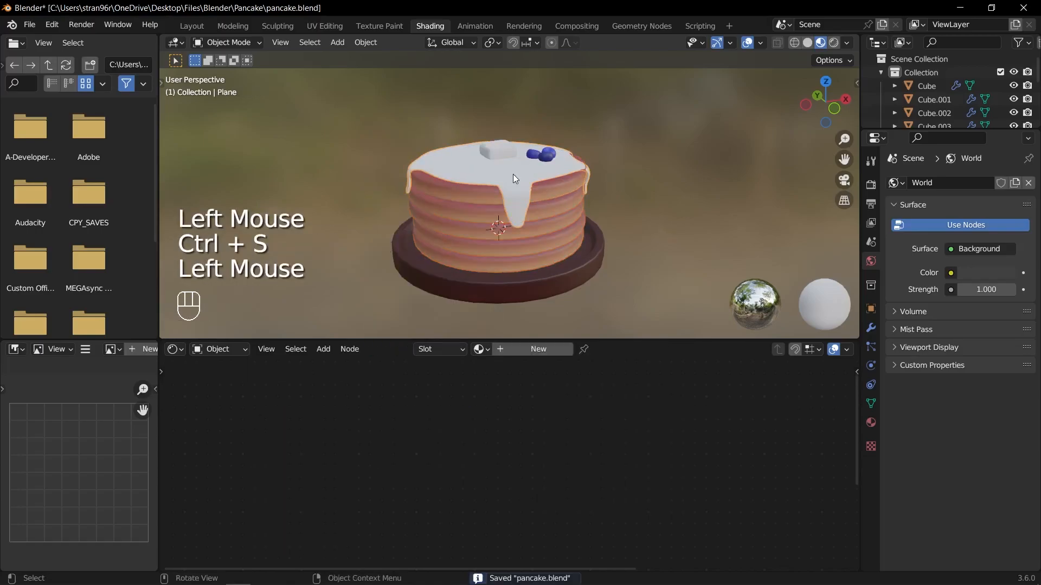
left_click(506, 349)
left_click(555, 409)
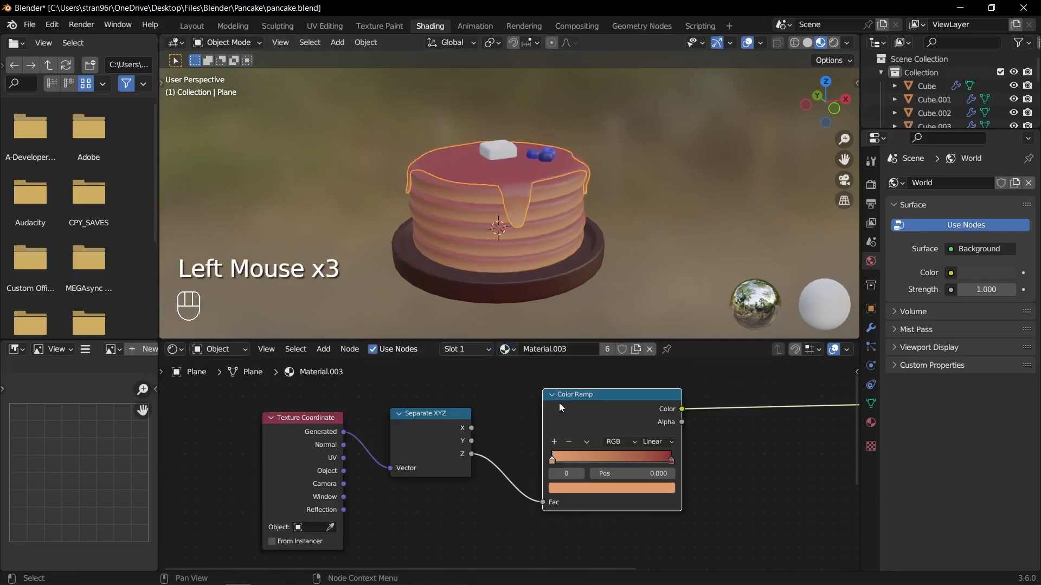
left_click(637, 349)
Rearrange the syrup's Color Ramp stops so red is at the start and orange-brown towards the end.
middle_click_drag(721, 452, 641, 447)
left_click_drag(590, 457, 569, 455)
left_click(566, 455)
left_click(447, 454)
left_click(531, 457)
Lower the syrup material's roughness to 0.162 and adjust the color of the ramp's orange-brown stop.
scroll(569, 458, "down", 2)
middle_click_drag(791, 492, 579, 452)
scroll(579, 453, "up", 3)
left_click_drag(589, 470, 544, 470)
middle_click_drag(368, 429, 584, 464)
double_click(450, 471)
left_click(516, 473)
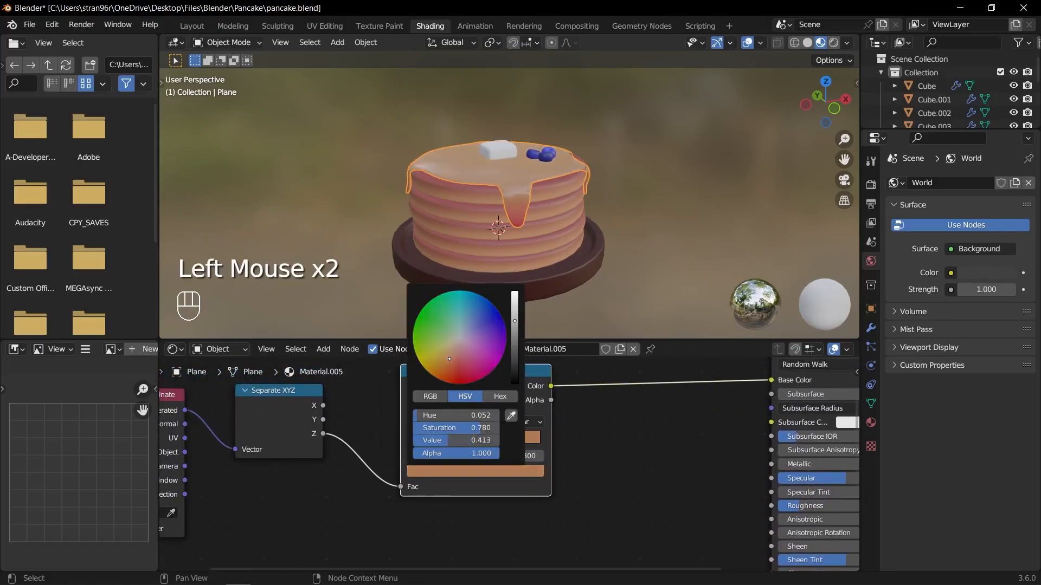
Give the butter block a new material with a yellow base color.
scroll(490, 190, "down", 2)
left_click(501, 165)
left_click(520, 351)
scroll(713, 415, "down", 1)
middle_click_drag(713, 415, 501, 448)
left_click(640, 419)
left_click_drag(642, 329, 633, 320)
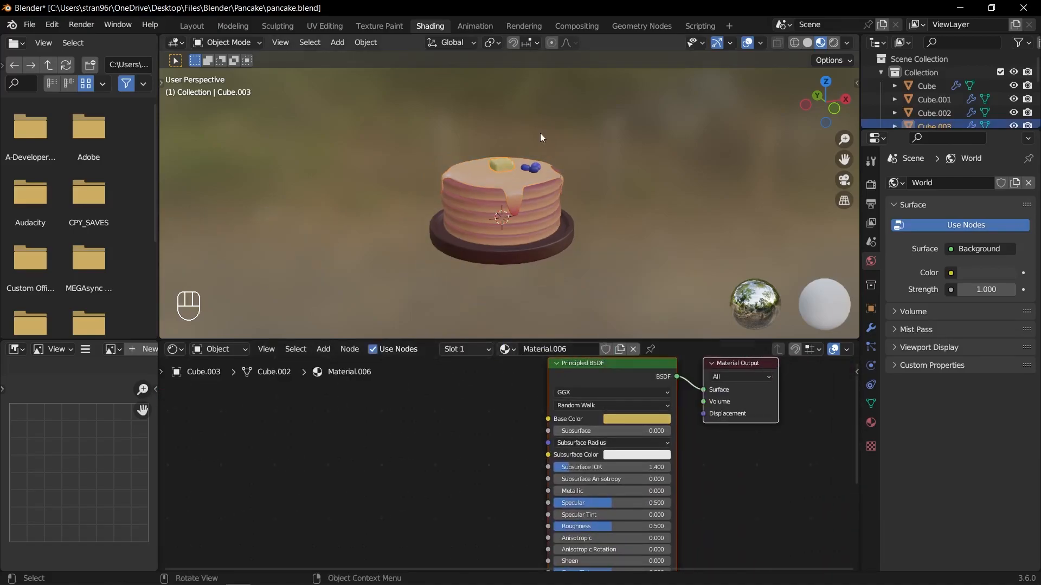
Lower the butter material's roughness to 0.249 and shade the butter block smooth.
scroll(540, 132, "up", 3)
scroll(540, 132, "down", 1)
left_click_drag(615, 525, 587, 523)
right_click(502, 118)
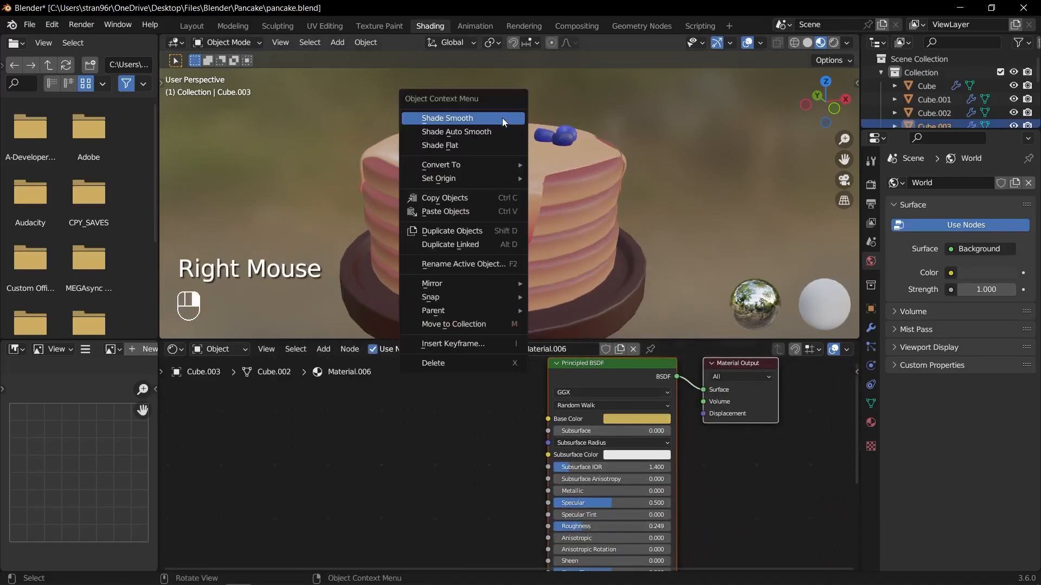
left_click(502, 118)
Brighten the butter's base color to a lighter yellow.
middle_click_drag(504, 124, 553, 140)
left_click(636, 419)
left_click_drag(700, 285, 699, 271)
Brighten the pancake ramp's orange stop to a light peach and change its end stop to a deep dark red.
left_click(517, 188)
left_click(294, 496)
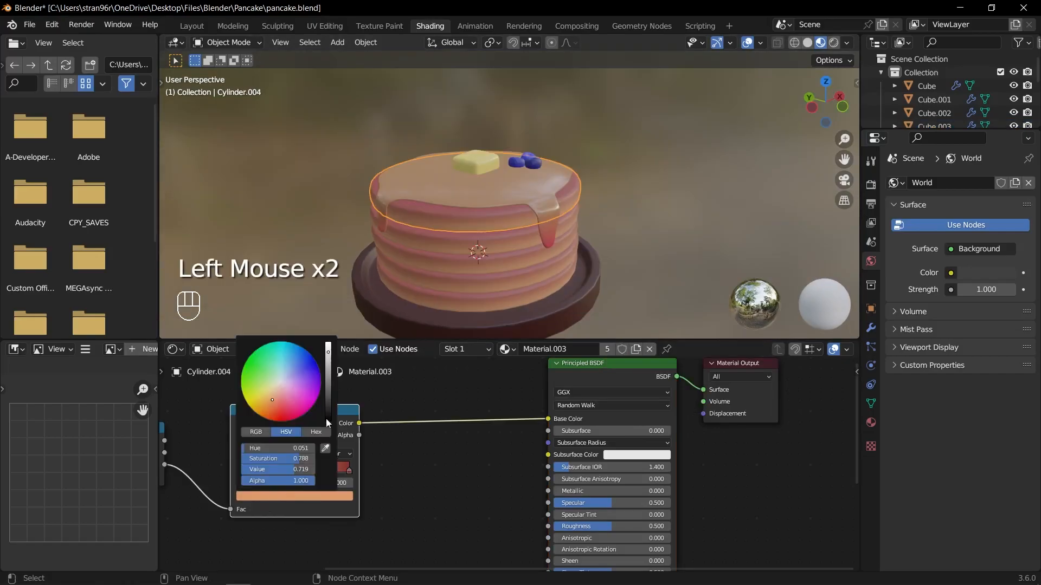
left_click(490, 459)
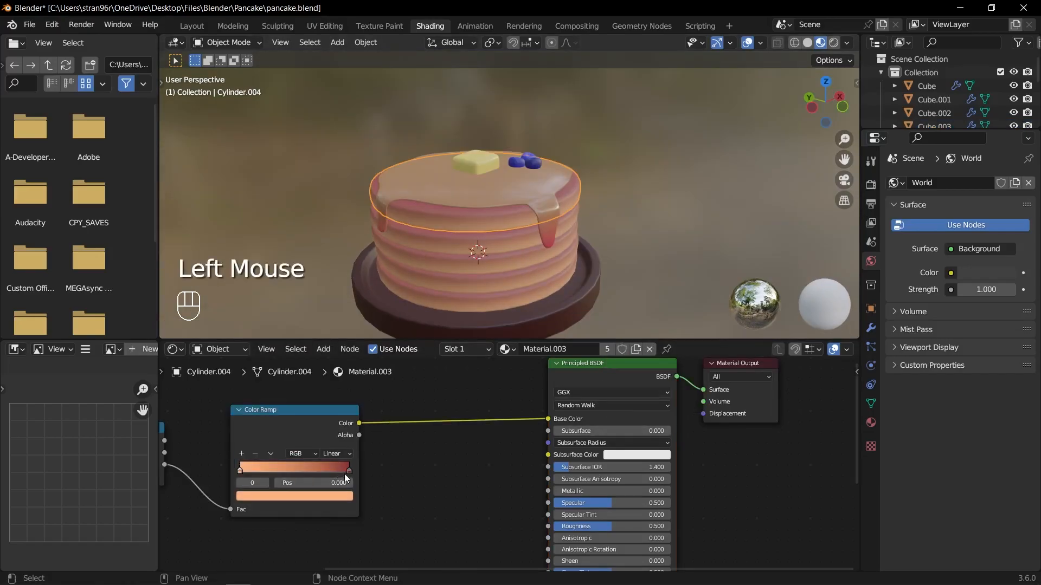
left_click(348, 471)
left_click(328, 495)
left_click_drag(285, 408, 280, 417)
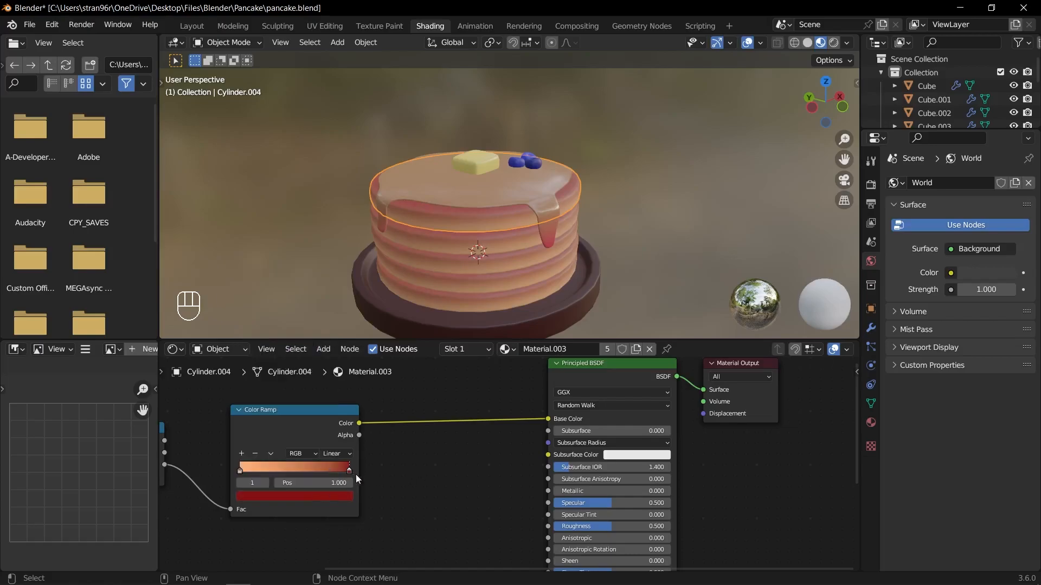
Move the pancake ramp's two stops slightly inward and save the file.
left_click_drag(240, 472, 334, 472)
left_click(248, 471)
key("ctrl+s")
Move the syrup ramp's orange-brown stop to position 0.855 and recolor it bright yellow.
left_click(509, 196)
double_click(328, 471)
left_click(327, 470)
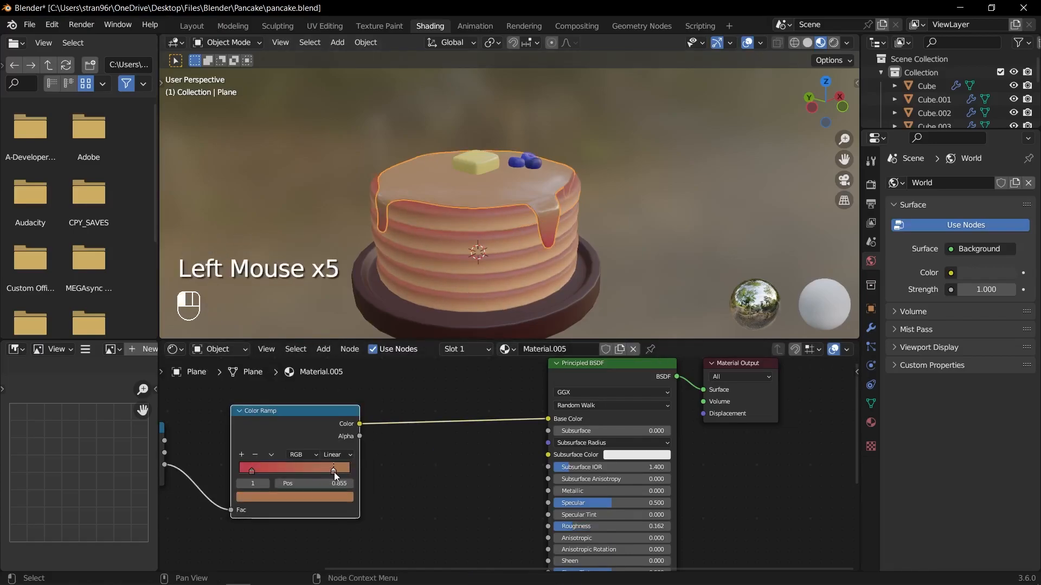
left_click(331, 497)
left_click_drag(329, 367, 330, 344)
left_click_drag(265, 404, 281, 421)
Change the syrup ramp's red stop to a dark, saturated red.
left_click(252, 470)
left_click(271, 499)
left_click_drag(328, 365, 328, 378)
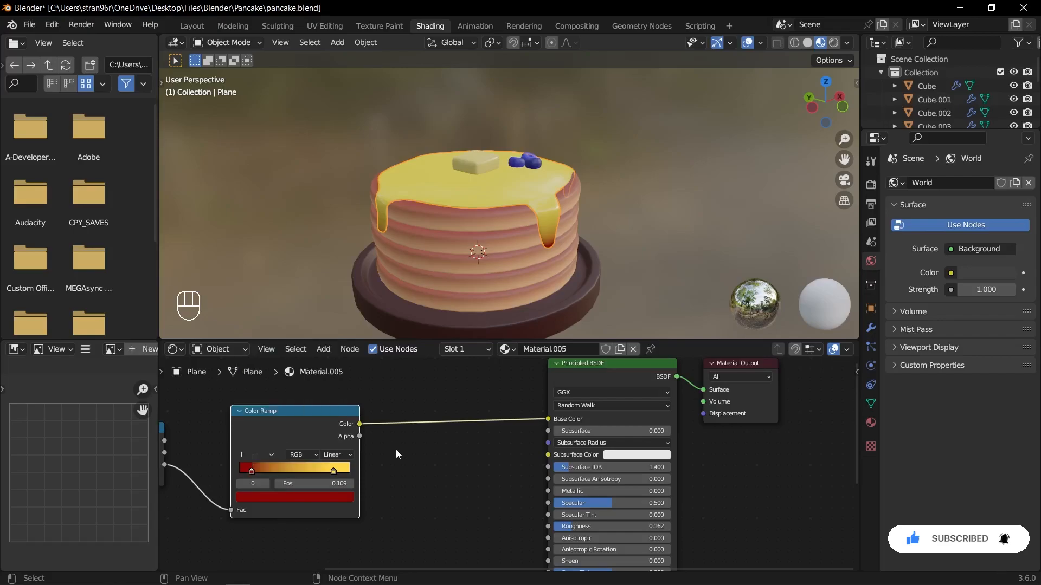
left_click(239, 470)
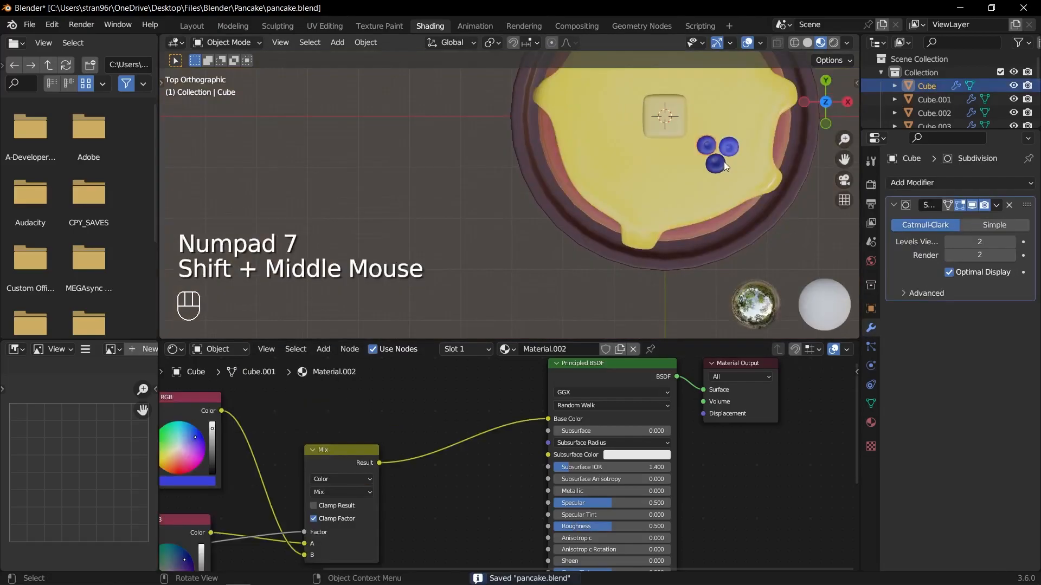
Duplicate one of the berries and place the copy beside the pancake stack, above the plate's edge.
key("shift+d")
left_click(541, 144)
key("KP_1")
Widen the plate by scaling it on X and Y only, and save the file.
left_click(575, 273)
scroll(576, 272, "down", 2)
key("s")
key("shift+z")
left_click(786, 224)
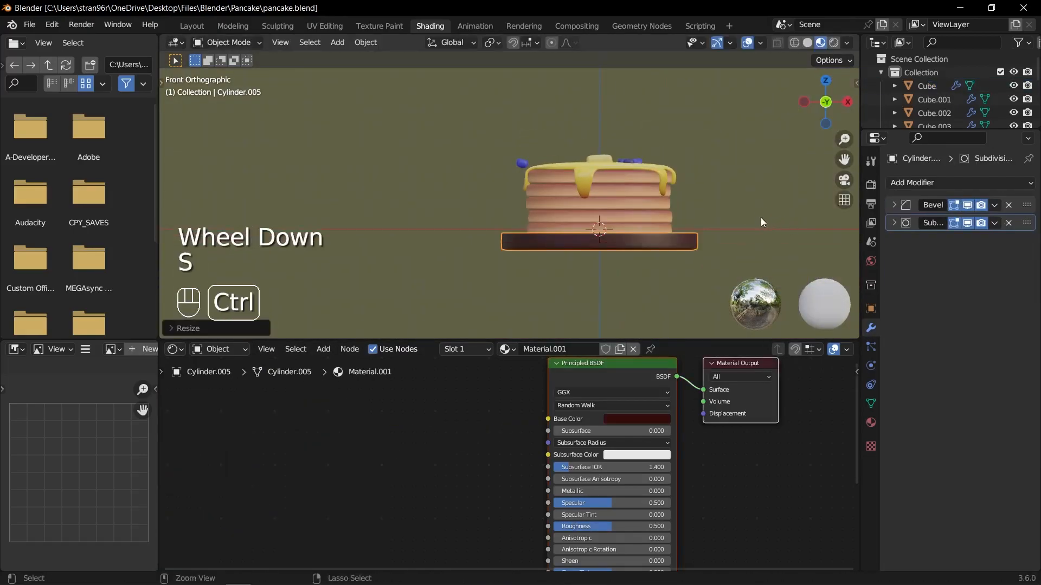
key("ctrl+s")
Lower the duplicated berry onto the plate and position it between the rim and the pancake stack.
left_click(522, 164)
key("g")
left_click(522, 239)
key("KP_7")
scroll(529, 220, "up", 4)
middle_click_drag(529, 220, 542, 179, "shift")
middle_click_drag(542, 178, 551, 151)
key("g")
left_click(540, 151)
Duplicate the plate berry next to the first one without changing its height, and rotate, move and scale the copy.
key("shift+d")
key("shift+z")
left_click(572, 163)
key("r")
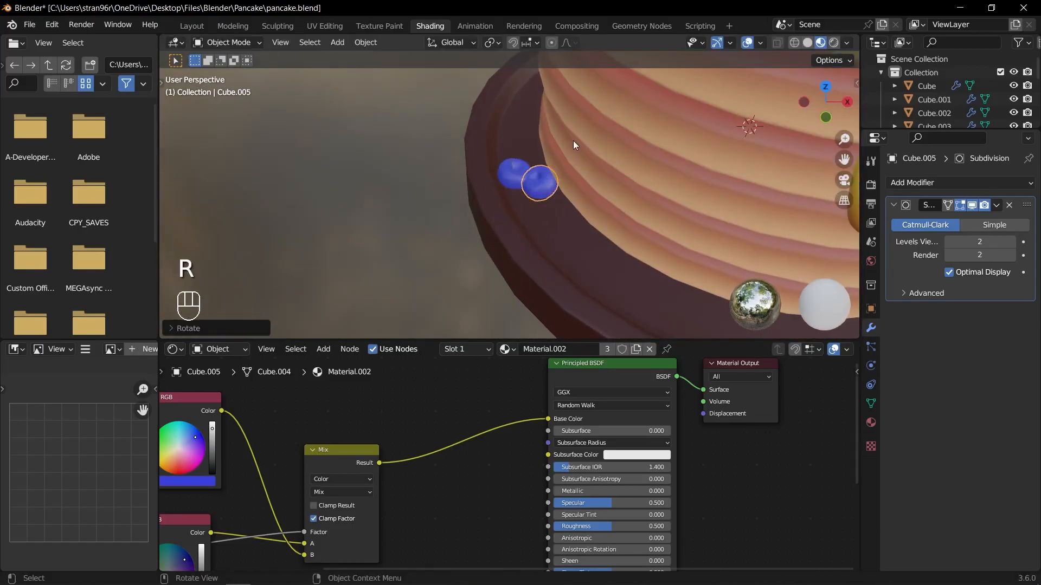
scroll(568, 142, "down", 2)
key("g")
key("s")
Reposition the second plate berry and adjust its height so it rests on the plate.
middle_click_drag(567, 179, 568, 144)
key("g")
scroll(556, 189, "up", 2)
key("KP_Decimal")
scroll(555, 188, "down", 2)
middle_click_drag(555, 189, 596, 183)
key("g")
key("z")
Duplicate a third berry onto the plate beside the other two, rotate it, and move it horizontally into the cluster.
scroll(547, 194, "down", 3)
key("KP_7")
key("shift+d")
left_click(519, 223)
key("r")
key("g")
key("shift+z")
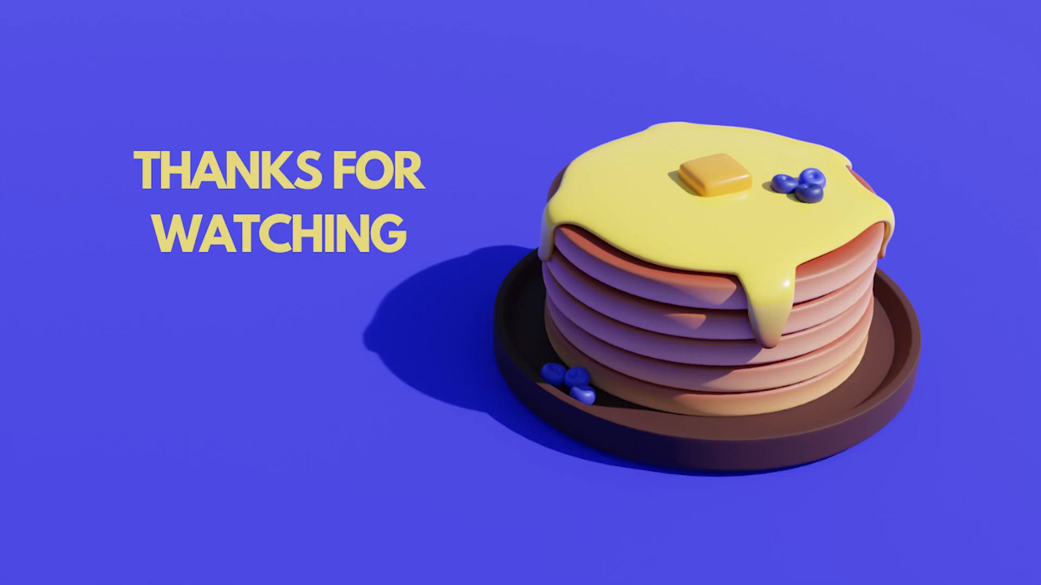